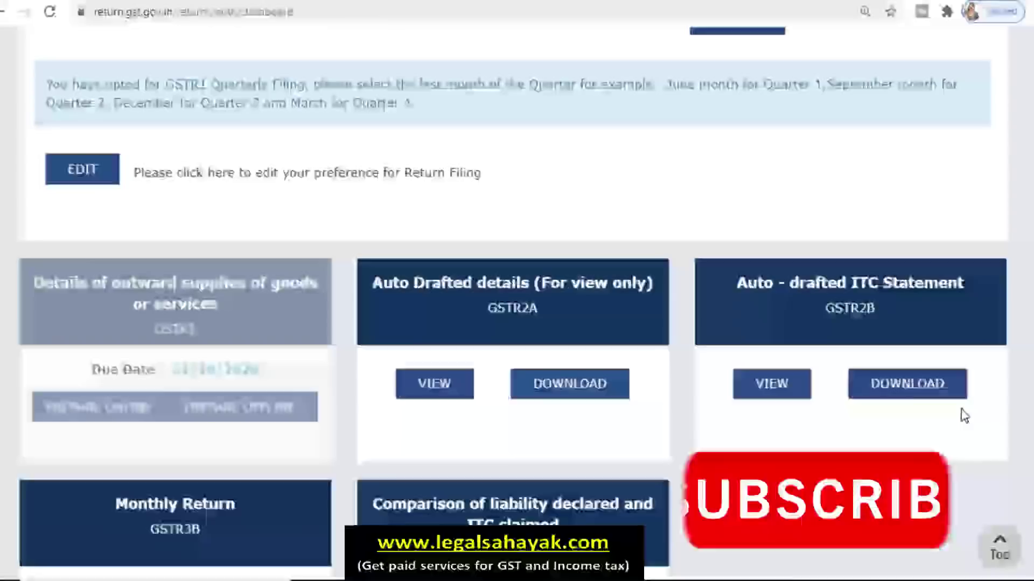
- Open the GSTR2B auto-drafted ITC statement and compare its ITC not available summary with the ITC available summary
click(930, 384)
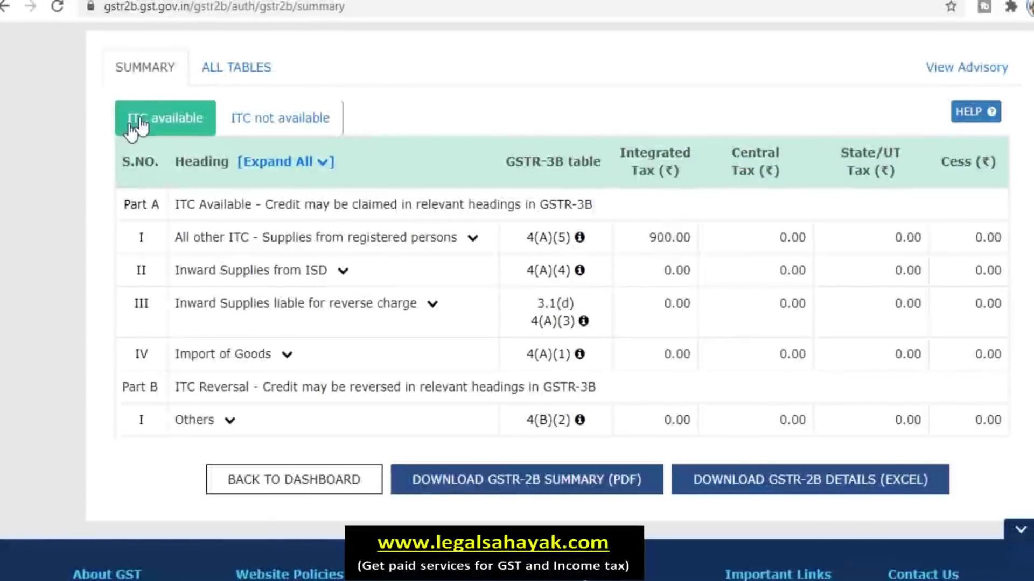
click(280, 129)
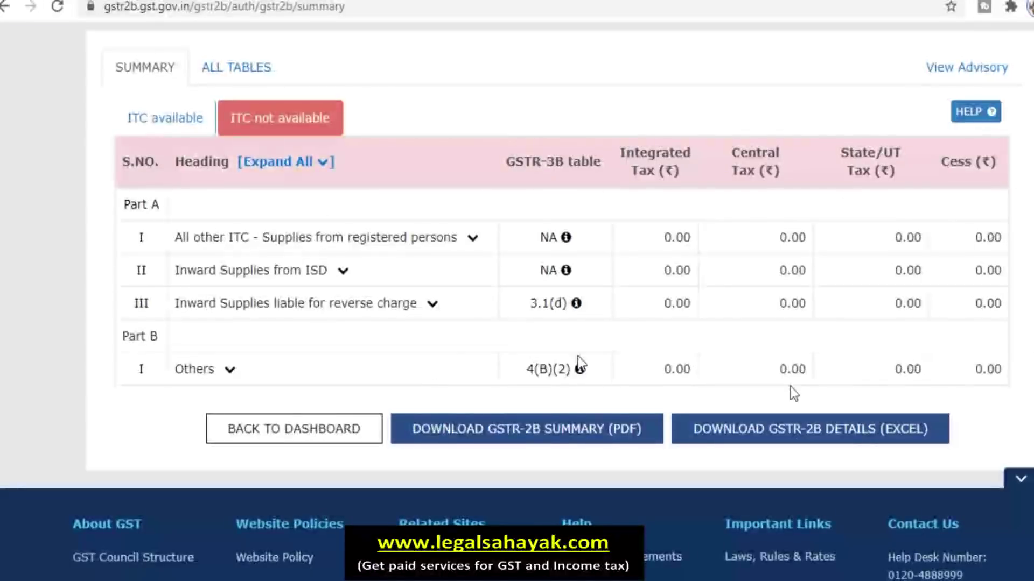
click(178, 131)
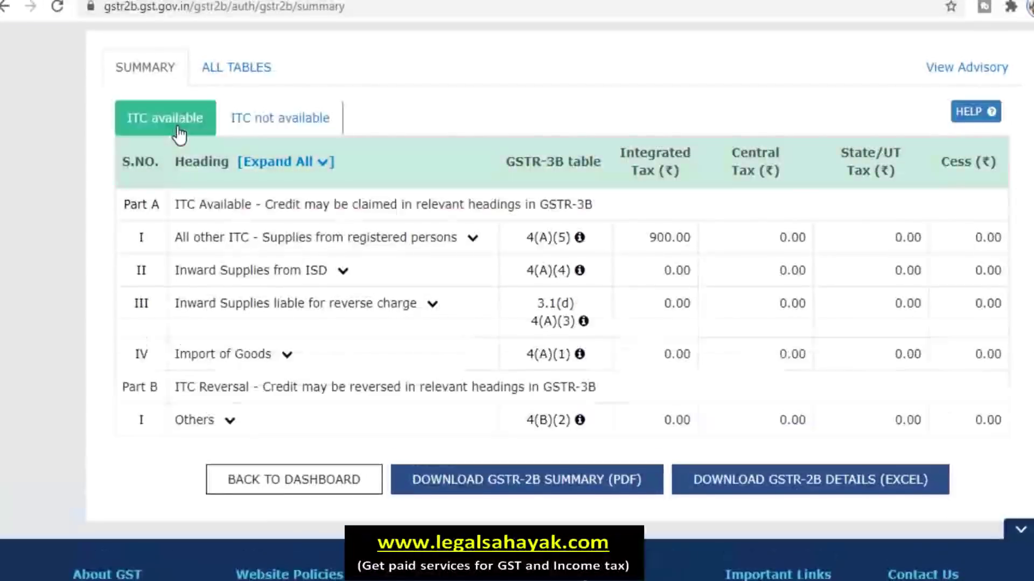
- Highlight the Part A and Part B labels and their ITC Available and ITC Reversal headings in the summary table
drag(122, 205, 155, 205)
drag(123, 387, 150, 388)
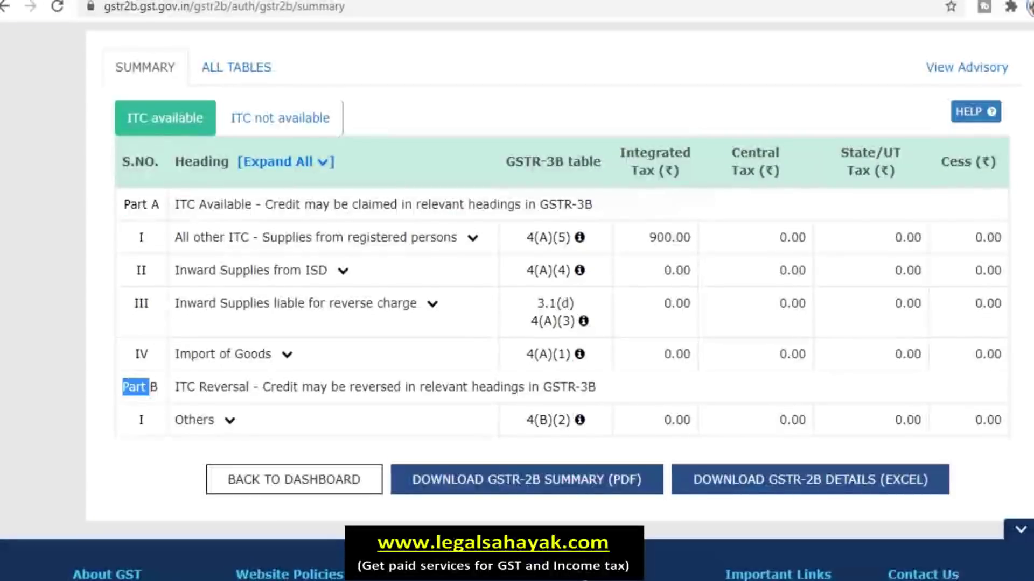
drag(176, 204, 241, 205)
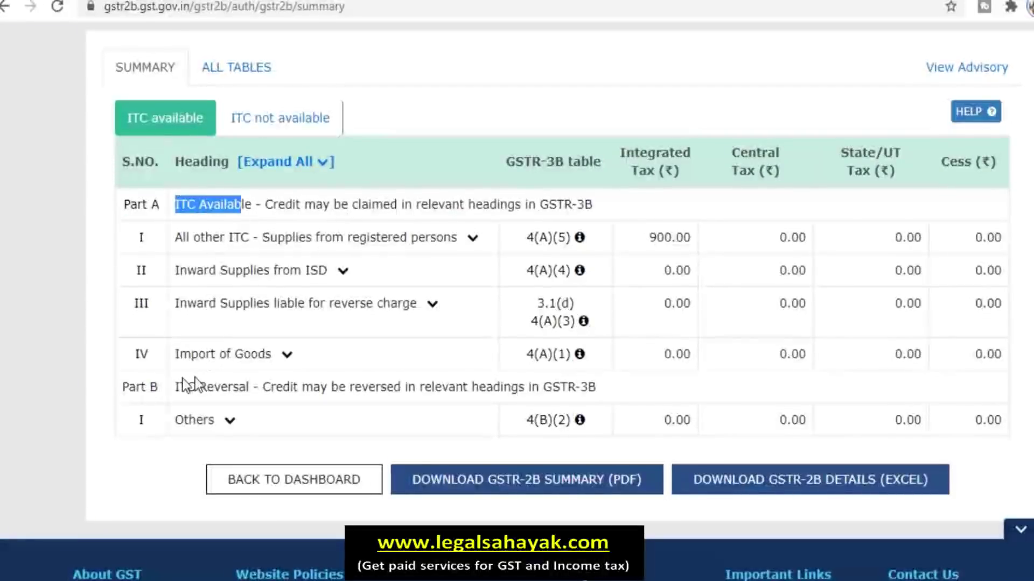
drag(175, 387, 248, 388)
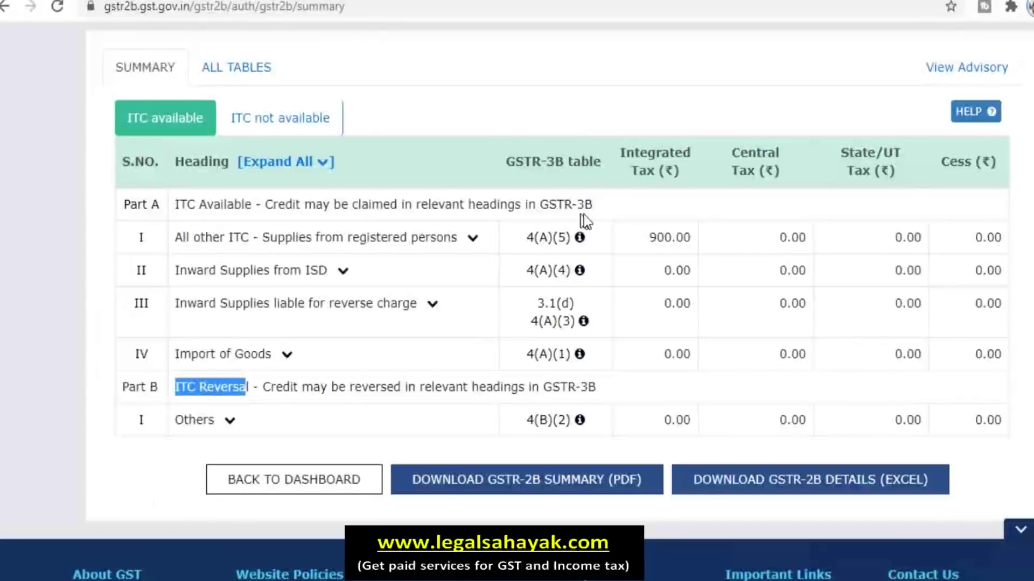
- Highlight the All other ITC row's GSTR-3B reference 4(A)(5), and underline "(5) All other ITC" on the Eligible ITC image in Paint
drag(188, 237, 444, 237)
click(331, 245)
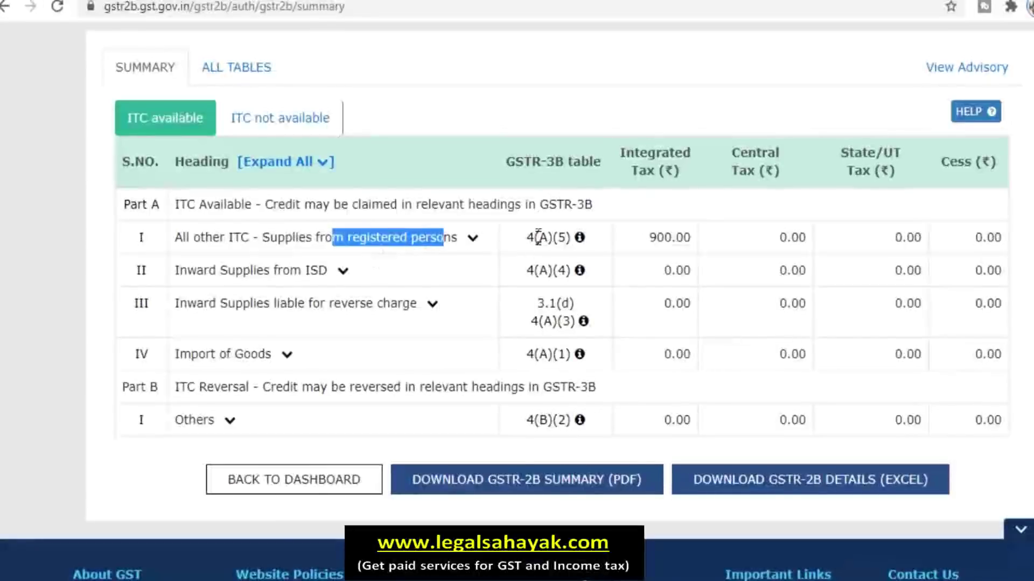
drag(528, 237, 587, 237)
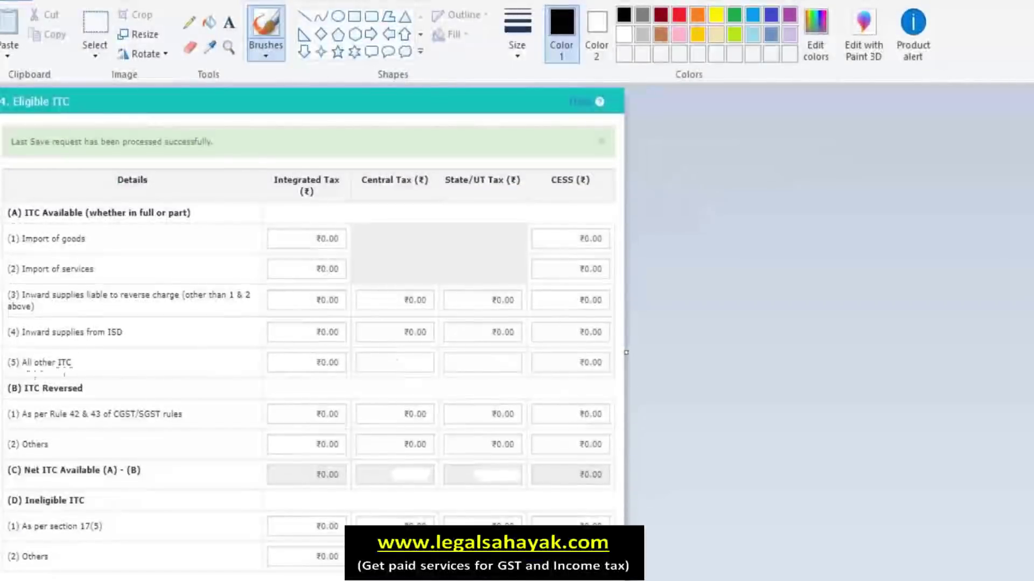
drag(8, 373, 57, 374)
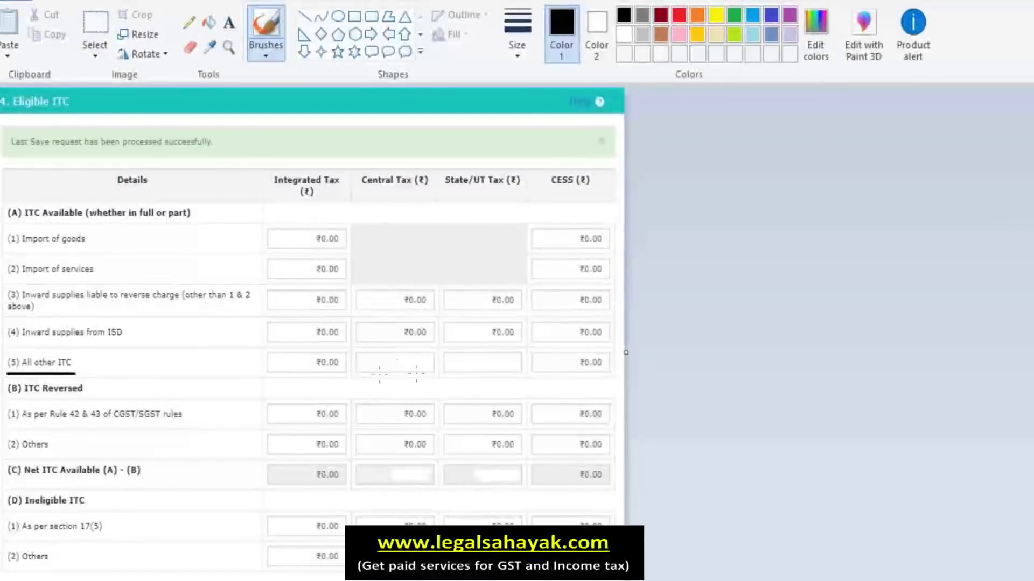
- Check the ISD row's 4(A)(4) reference on the GST portal and underline "(4) Inward supplies from ISD" on the image in Paint
key(alt+Tab)
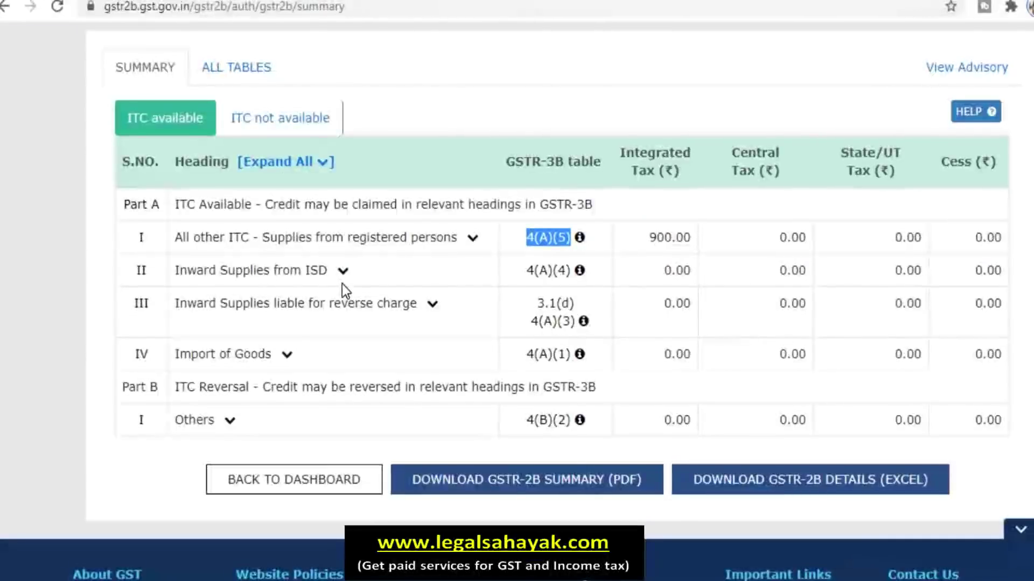
click(393, 286)
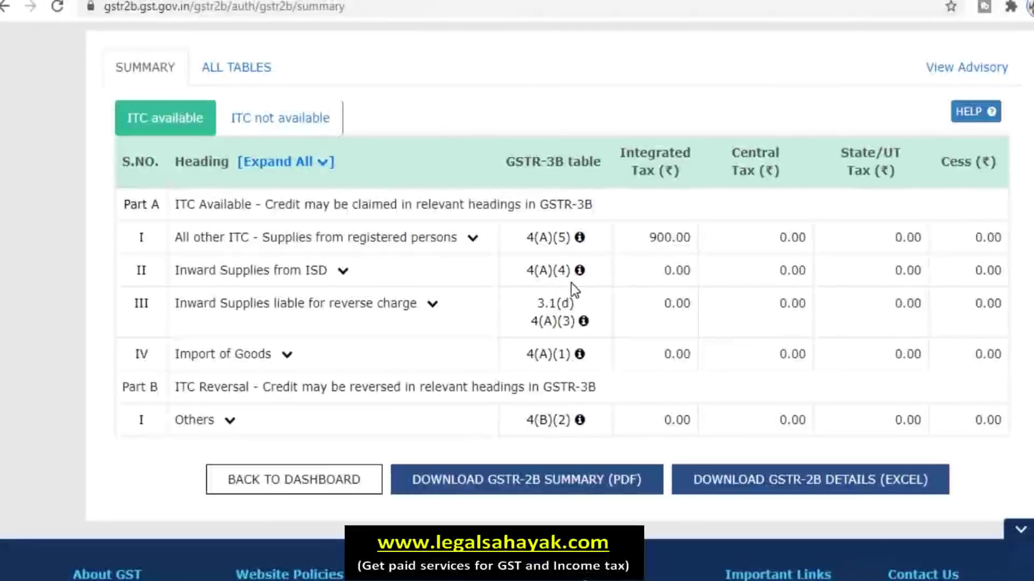
key(alt+Tab)
drag(10, 345, 129, 343)
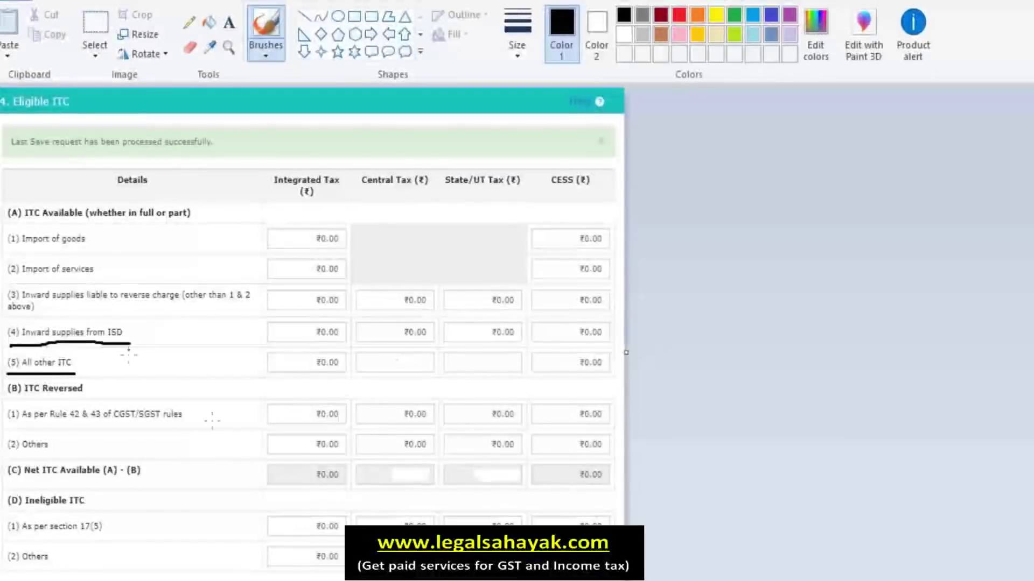
- Check the reverse charge row's 4(A)(3) reference on the portal and underline "(3) Inward supplies liable to reverse charge" in Paint
key(alt+Tab)
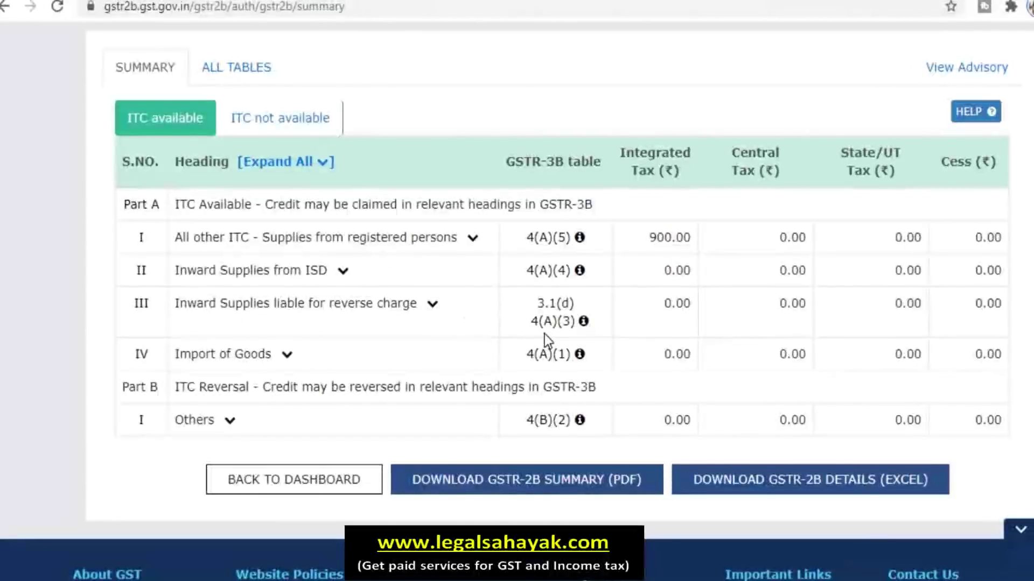
key(alt+Tab)
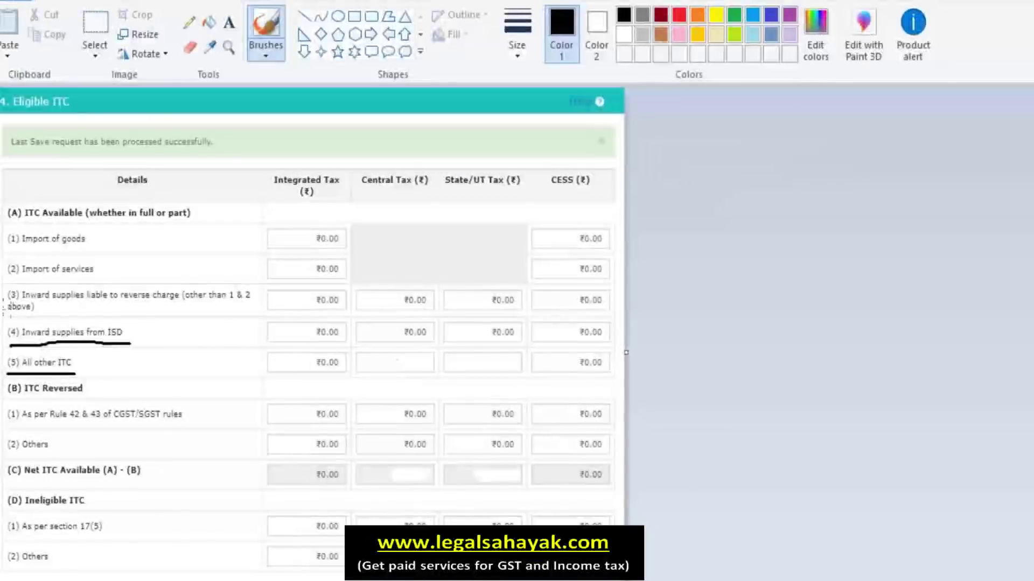
drag(1, 315, 162, 317)
- Check the Import of Goods row's 4(A)(1) reference on the portal and underline "(1) Import of goods" on the image in Paint
key(alt+Tab)
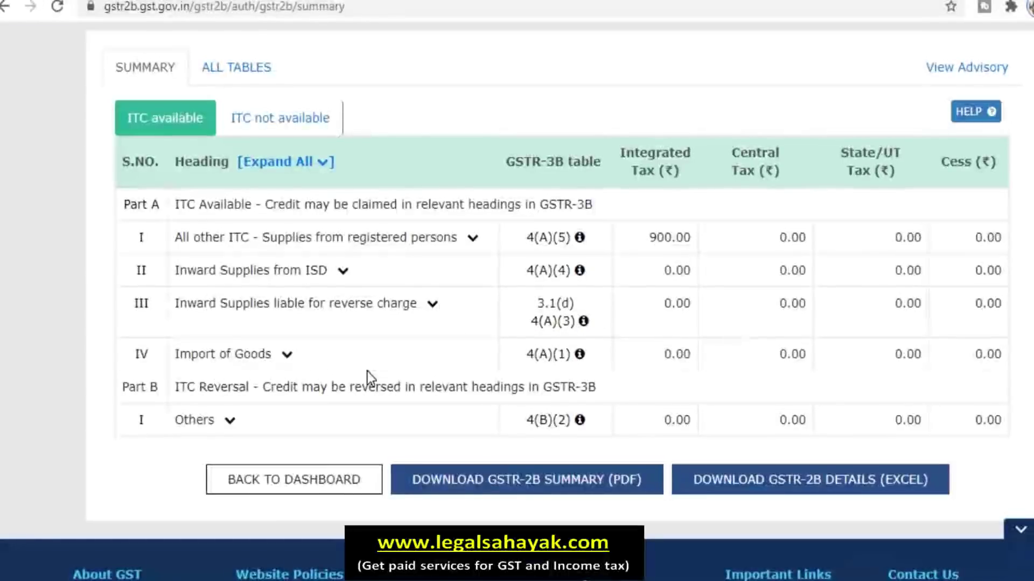
key(alt+Tab)
drag(10, 255, 126, 255)
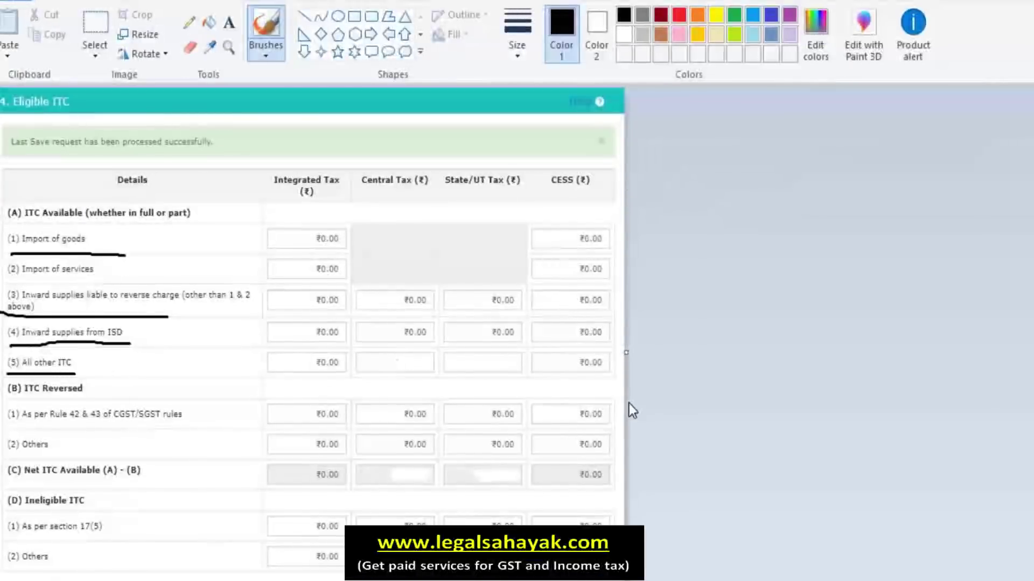
- Return to the GSTR-2B summary on the portal, view the ITC not available table, and go back to ITC available
key(alt+Tab)
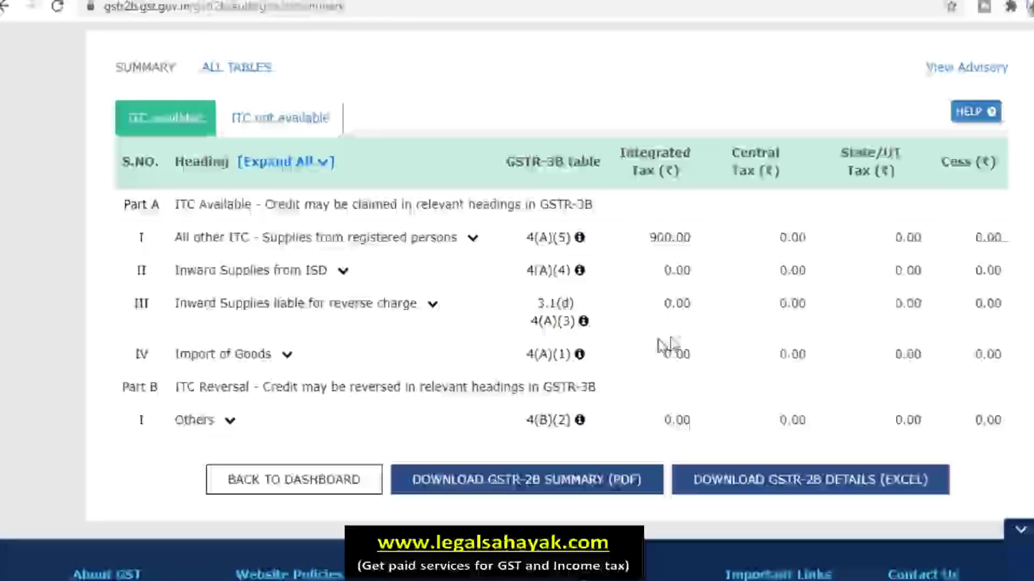
click(275, 118)
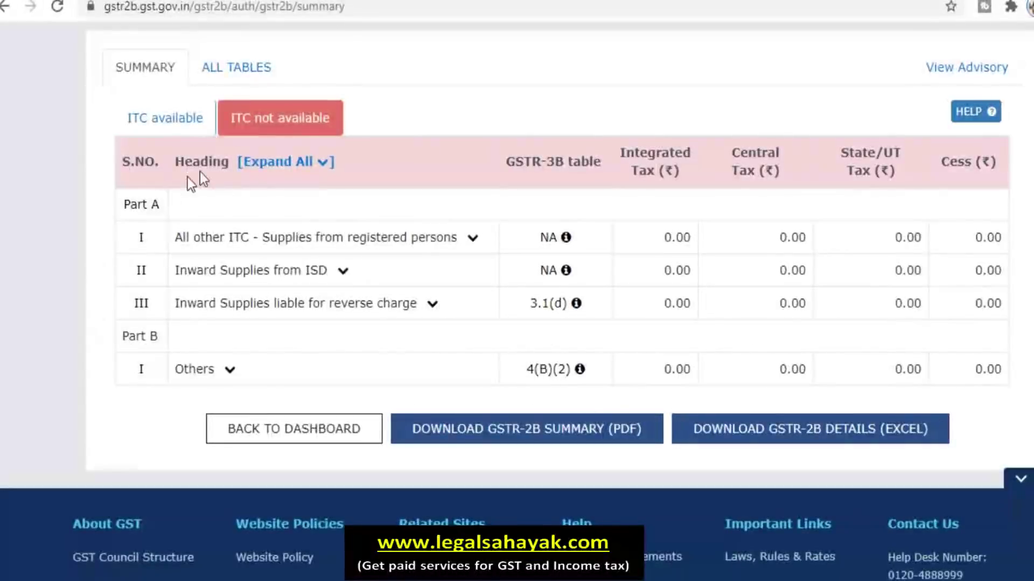
click(181, 129)
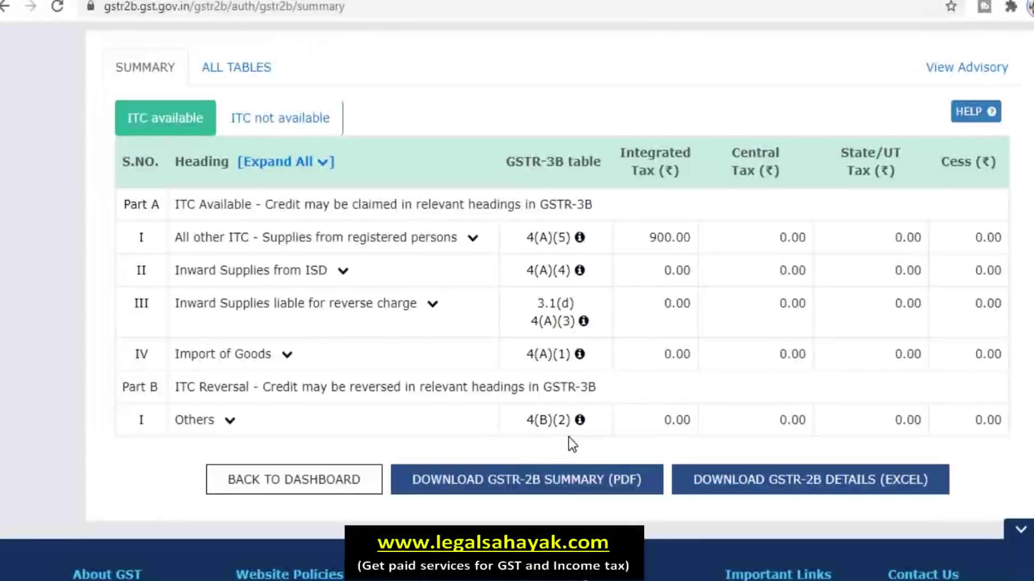
- Match the Part B Others row's 4(B)(2) reference by underlining "(2) Others" under ITC Reversed on the image in Paint
key(alt+Tab)
key(alt+Tab)
key(alt+Tab)
drag(2, 446, 86, 452)
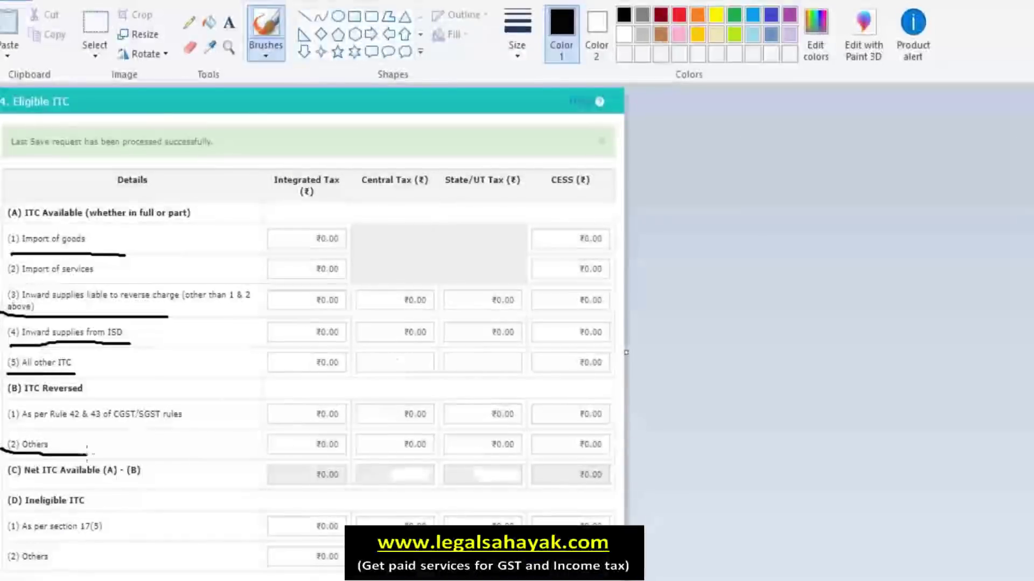
- Expand all headings of the portal's ITC available summary, view the B2B - Invoices details under All other ITC, and return to the summary
key(alt+Tab)
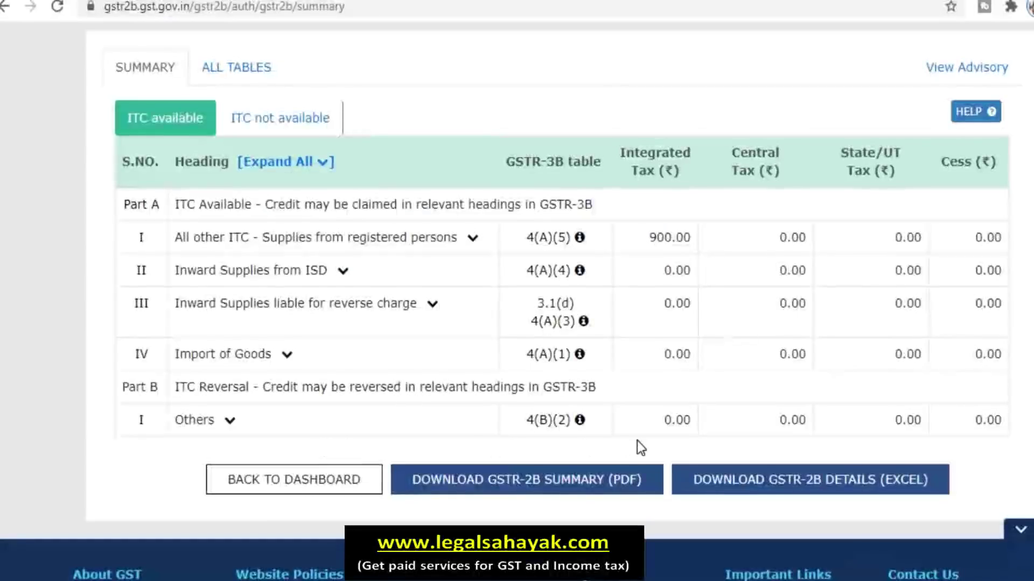
click(323, 164)
scroll(403, 292, down, 2)
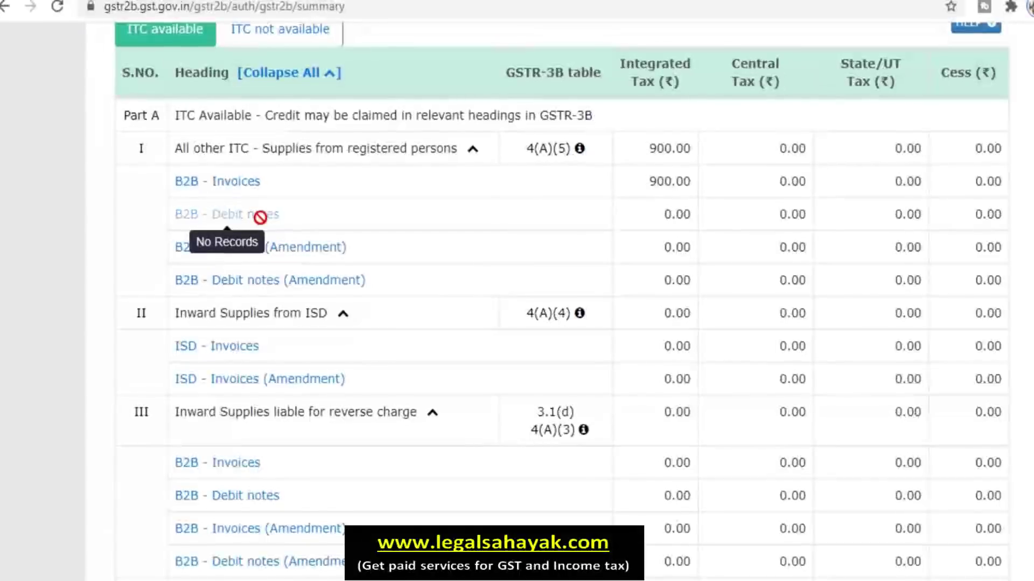
click(248, 183)
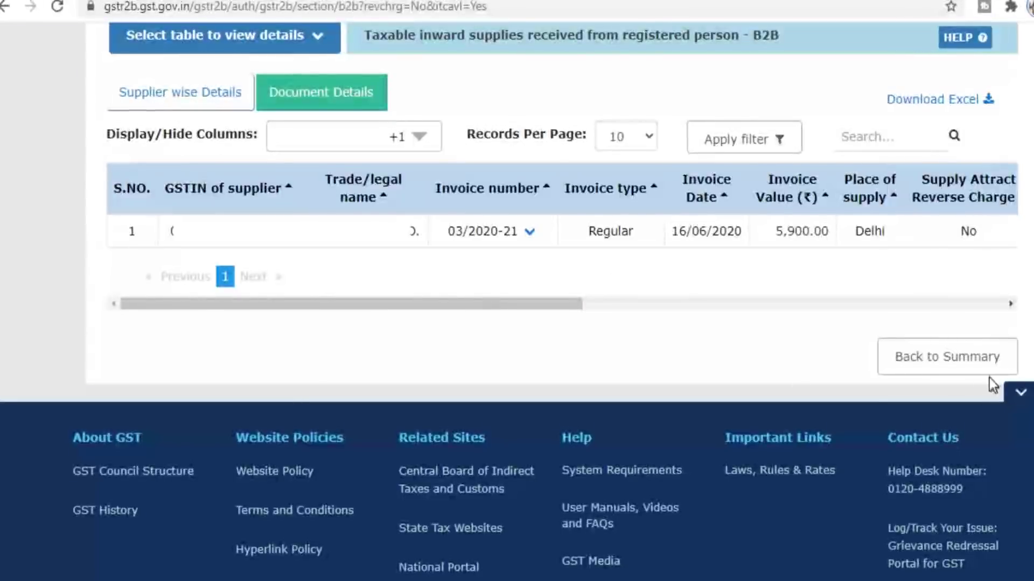
click(949, 363)
scroll(325, 357, up, 2)
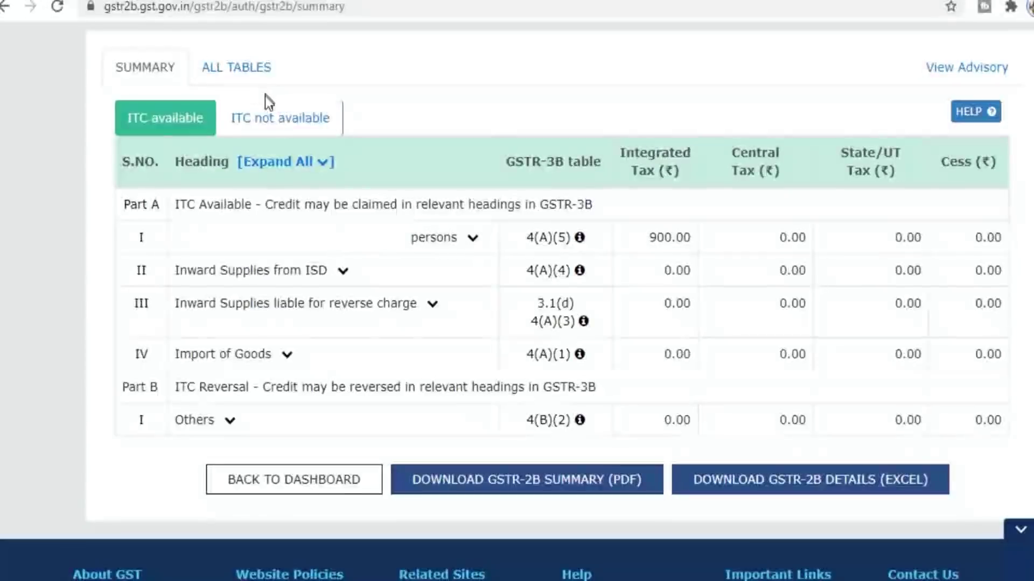
- View the B2B table among all GSTR-2B tables and look across the downloaded B2B sheet in Excel
click(239, 71)
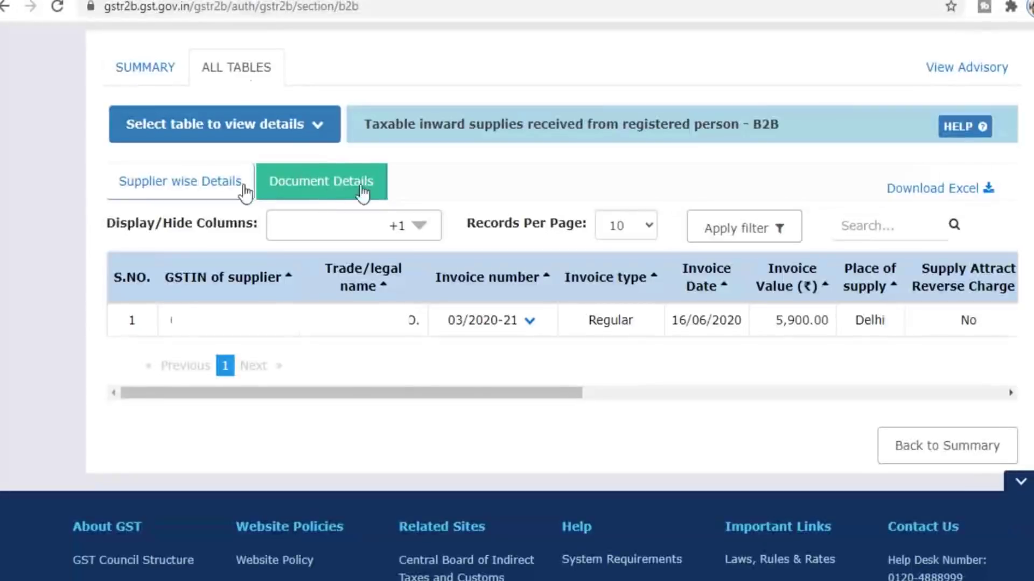
click(314, 135)
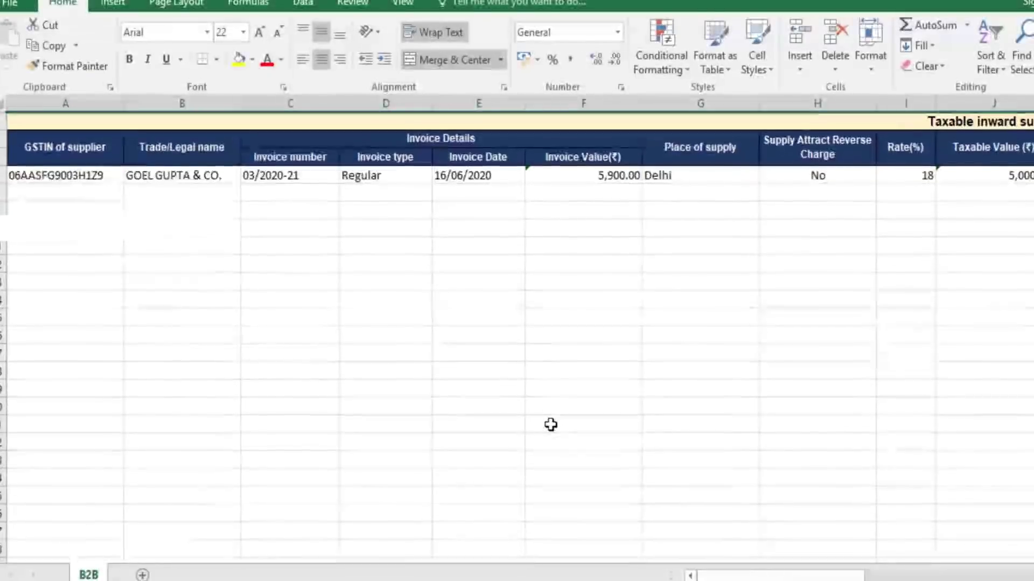
drag(759, 575, 716, 572)
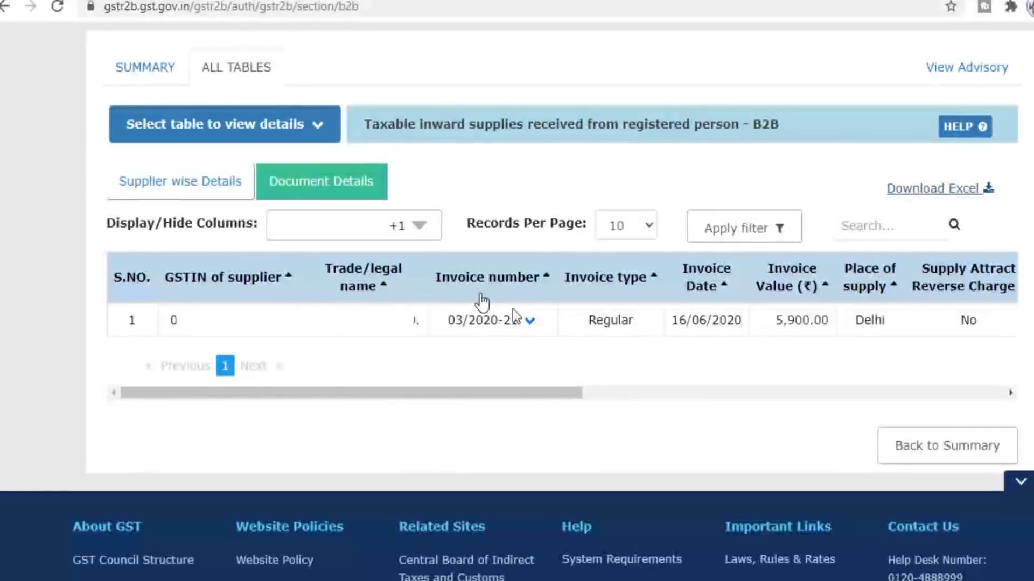
- Expand the tax breakdown of the B2B invoice on the portal and switch to the supplier-wise details
click(529, 322)
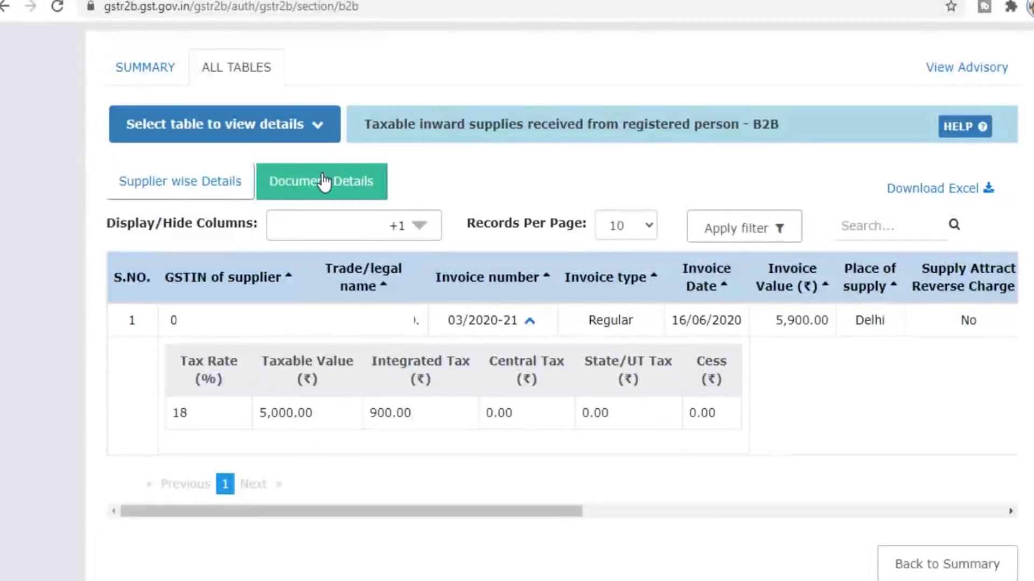
click(176, 183)
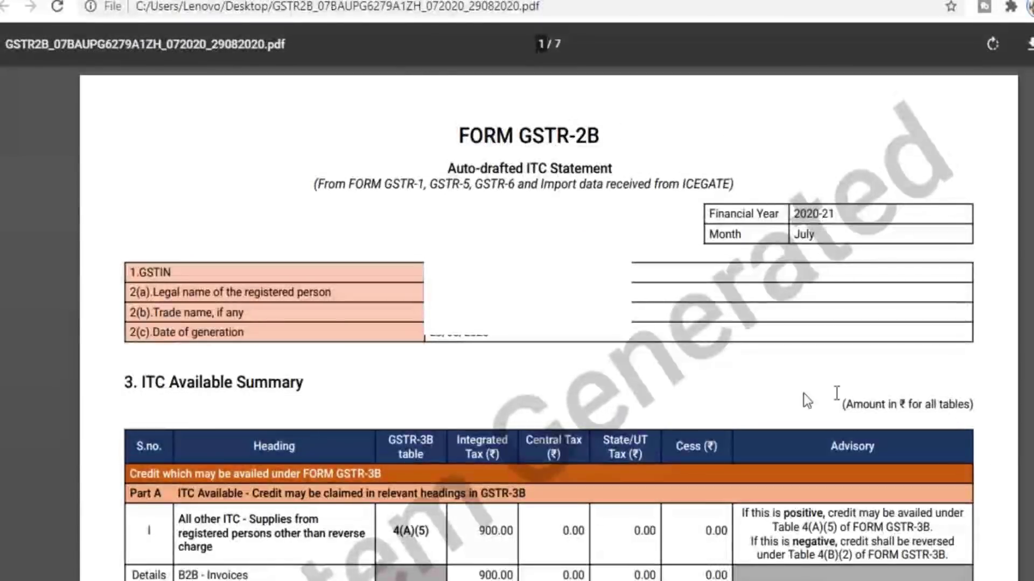
- Examine the ITC Available Summary in the GSTR-2B PDF, including Part A, Part B and the advisory notes for each heading
scroll(202, 170, down, 5)
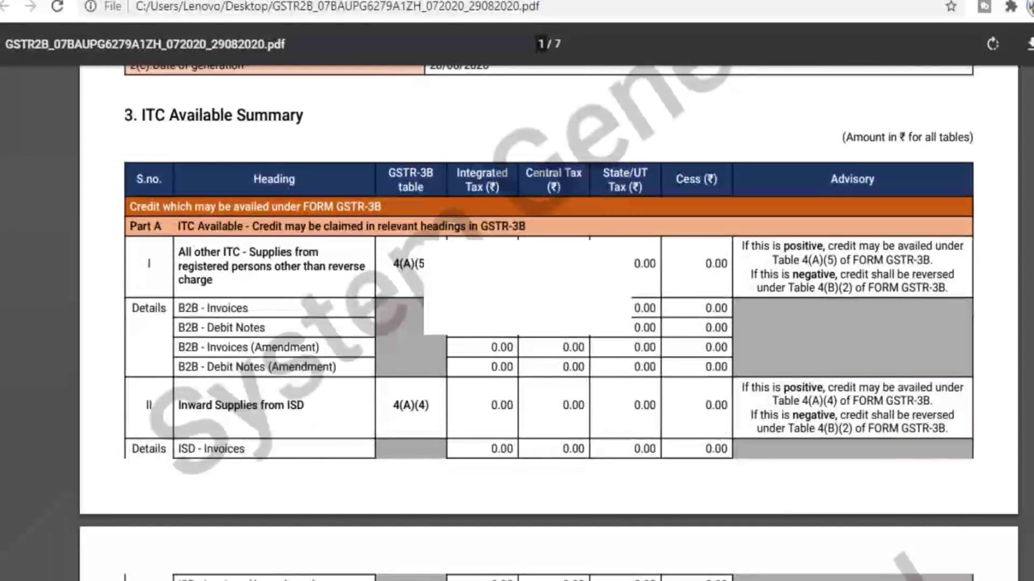
scroll(349, 149, down, 8)
scroll(549, 323, down, 5)
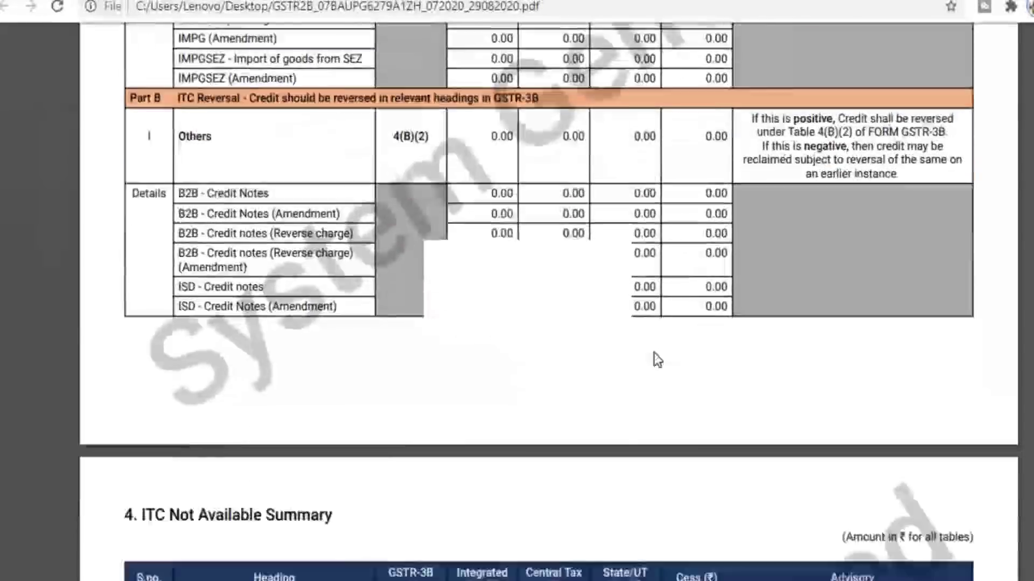
scroll(654, 353, down, 3)
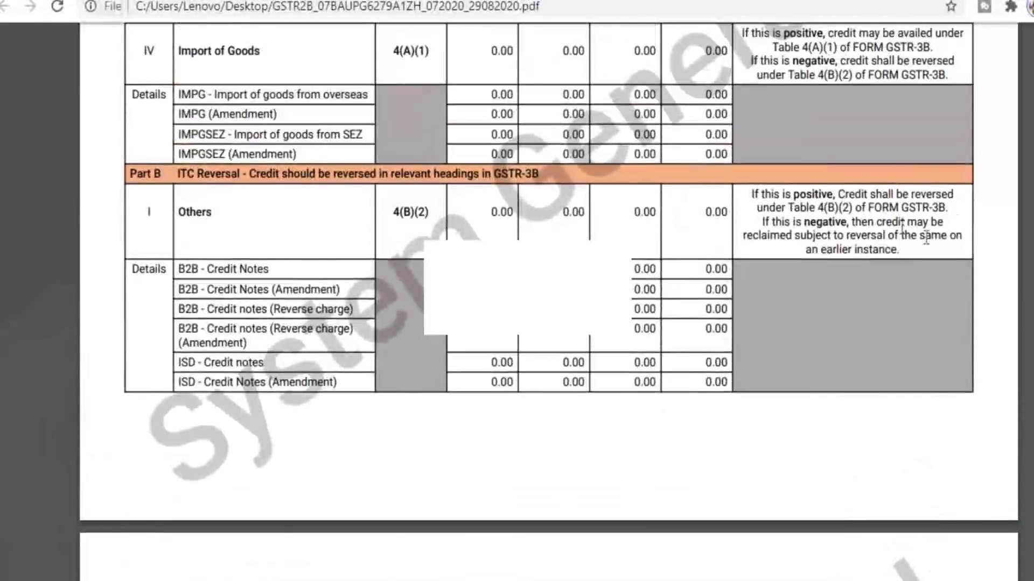
scroll(903, 207, up, 5)
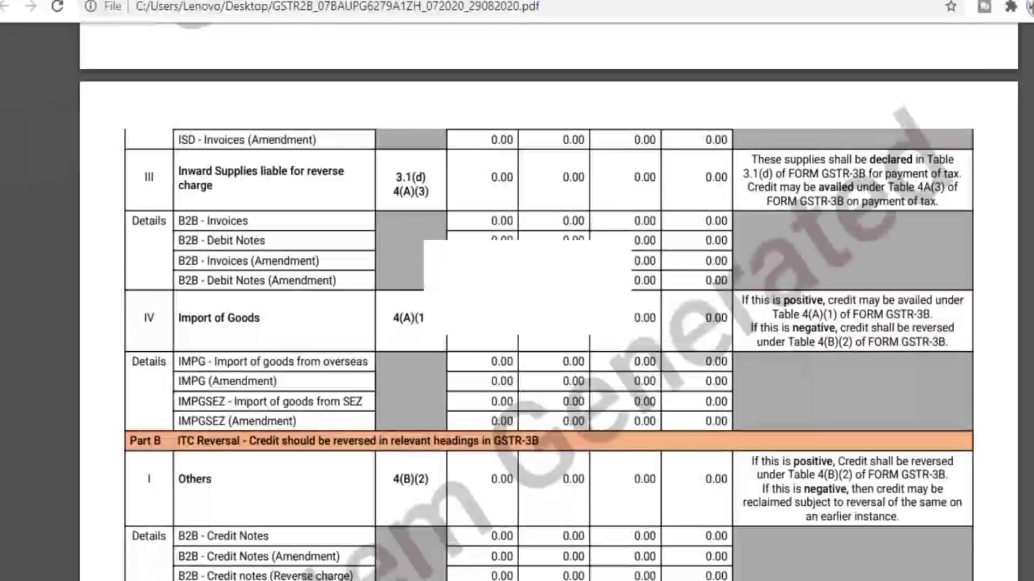
scroll(872, 269, up, 5)
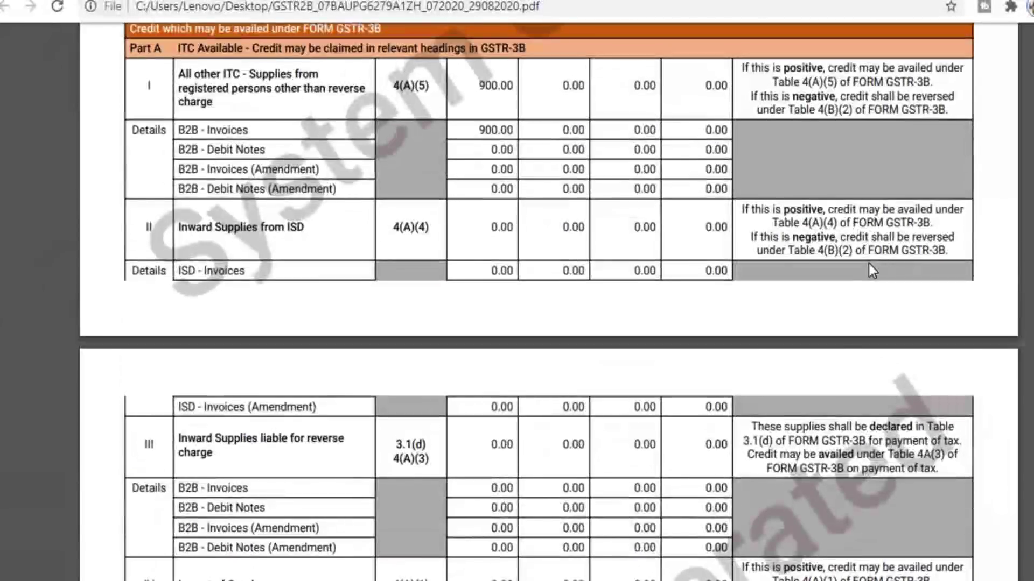
scroll(825, 185, up, 2)
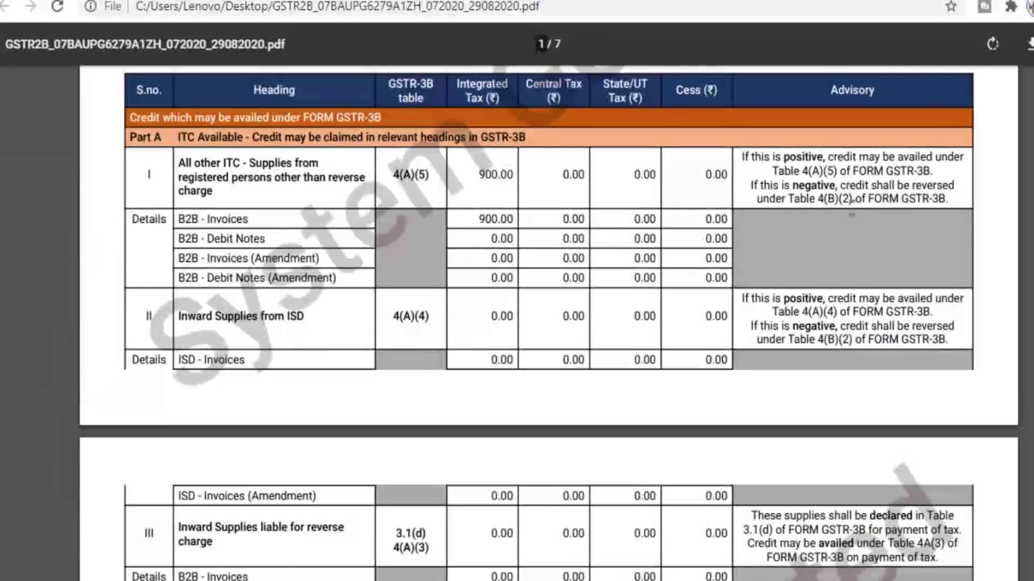
- Read the PDF's advisory notes for ISD supplies, reverse charge supplies, import of goods and the Part B ITC reversal
scroll(923, 251, down, 3)
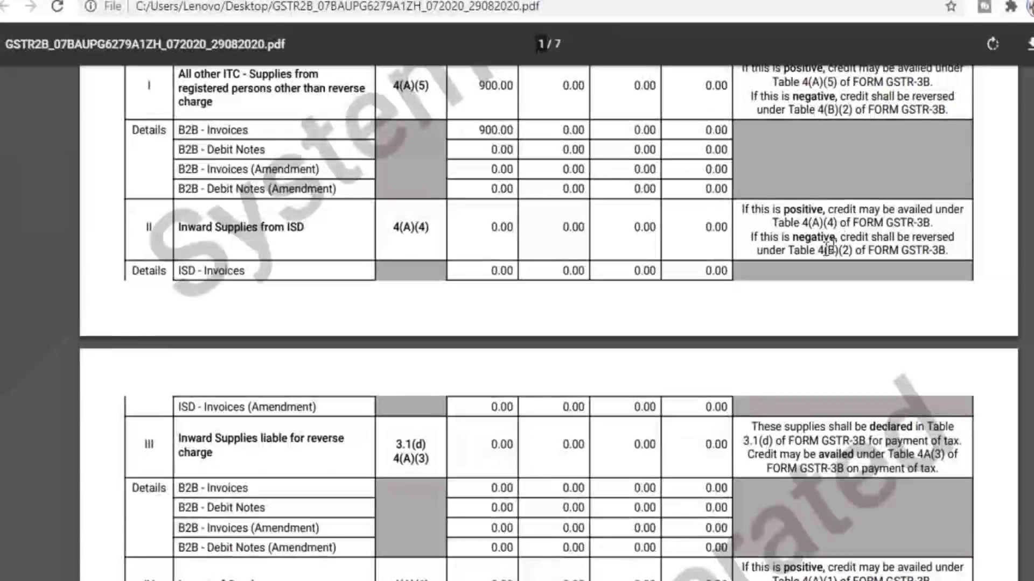
scroll(857, 271, down, 5)
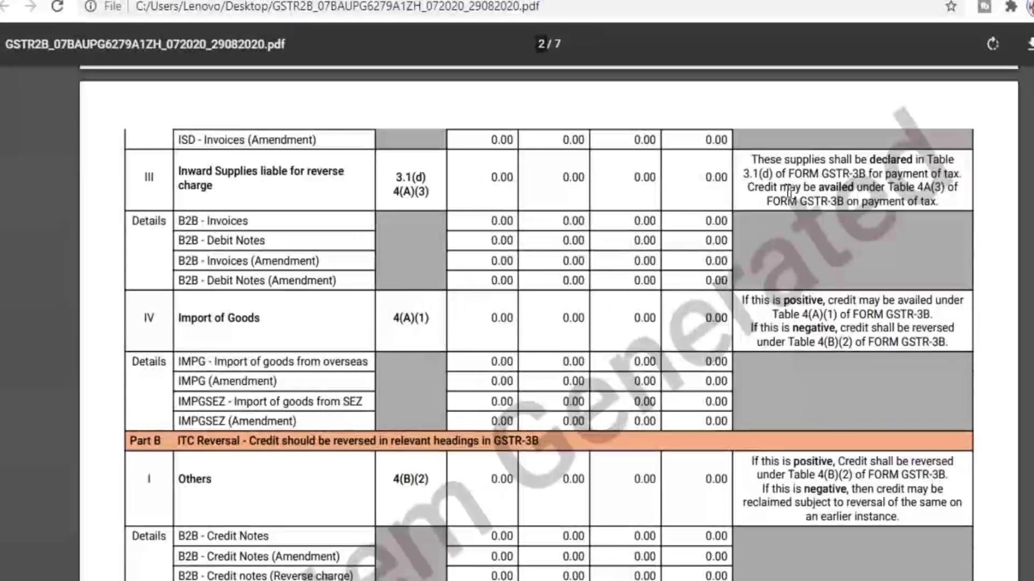
scroll(951, 203, down, 2)
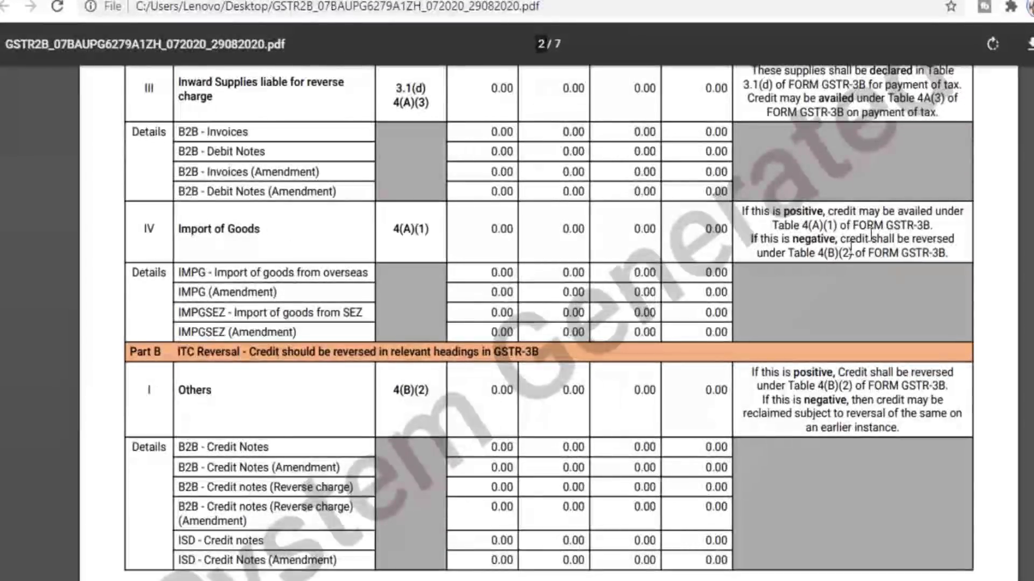
scroll(854, 245, down, 2)
scroll(497, 229, down, 2)
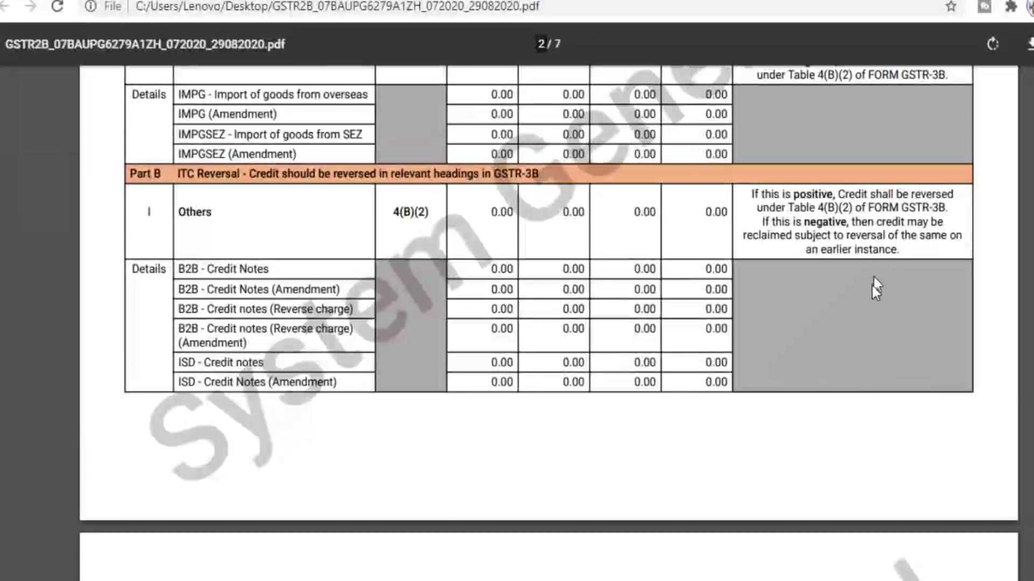
- Examine the ITC Not Available Summary in the PDF, covering the Part A headings and the Part B reversal advisory
scroll(871, 286, down, 8)
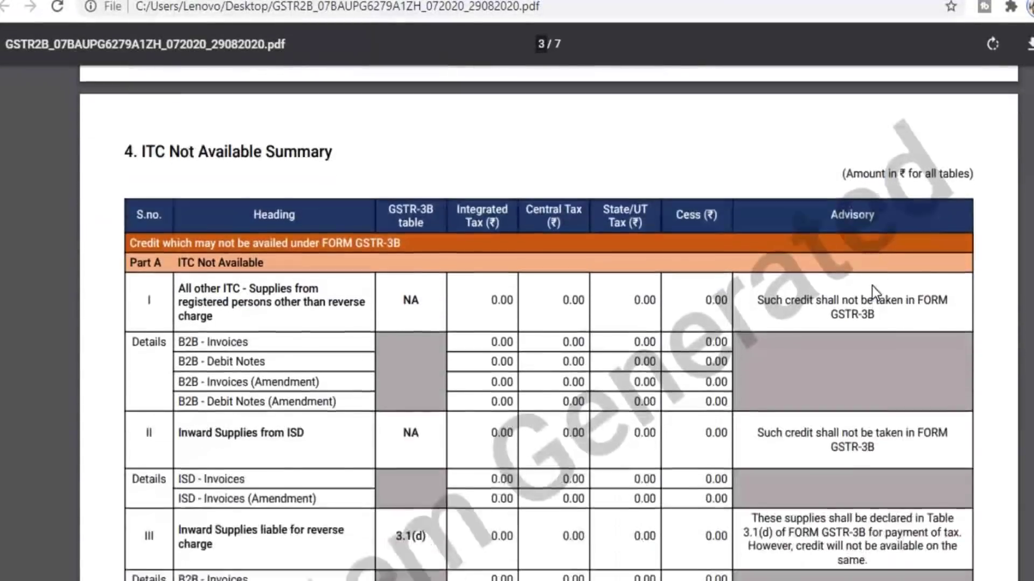
scroll(874, 293, down, 1)
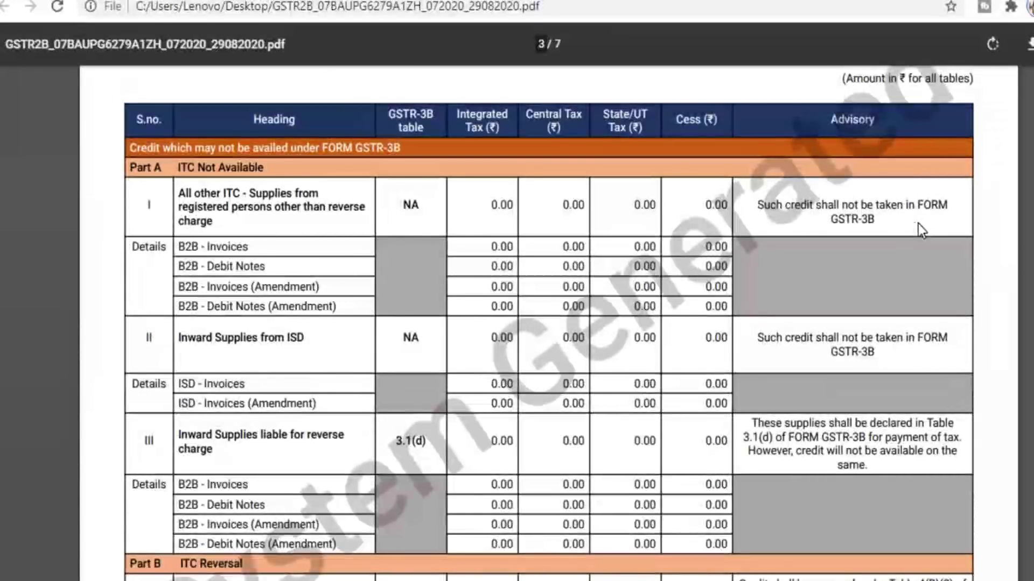
scroll(918, 224, down, 3)
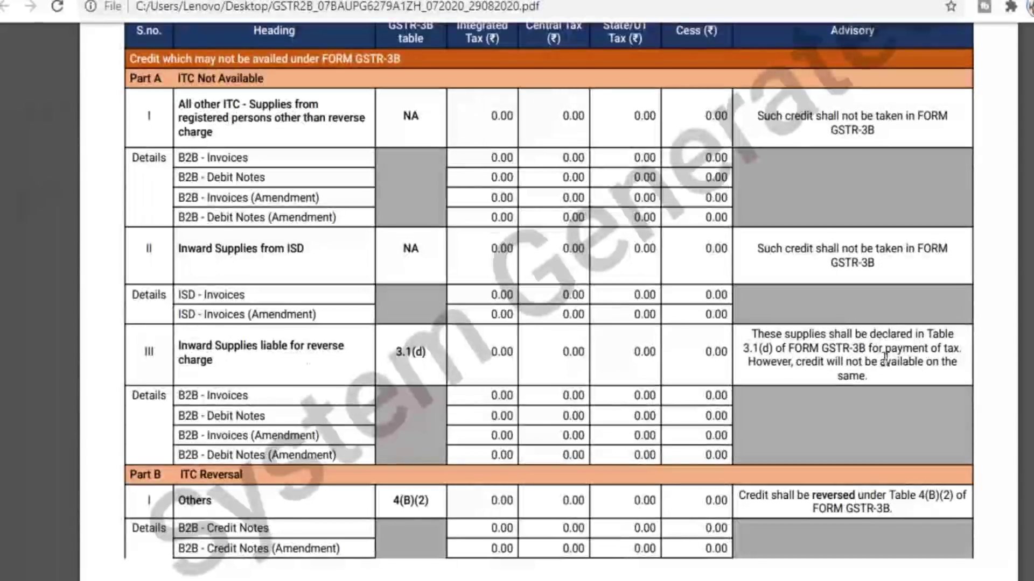
scroll(875, 374, down, 3)
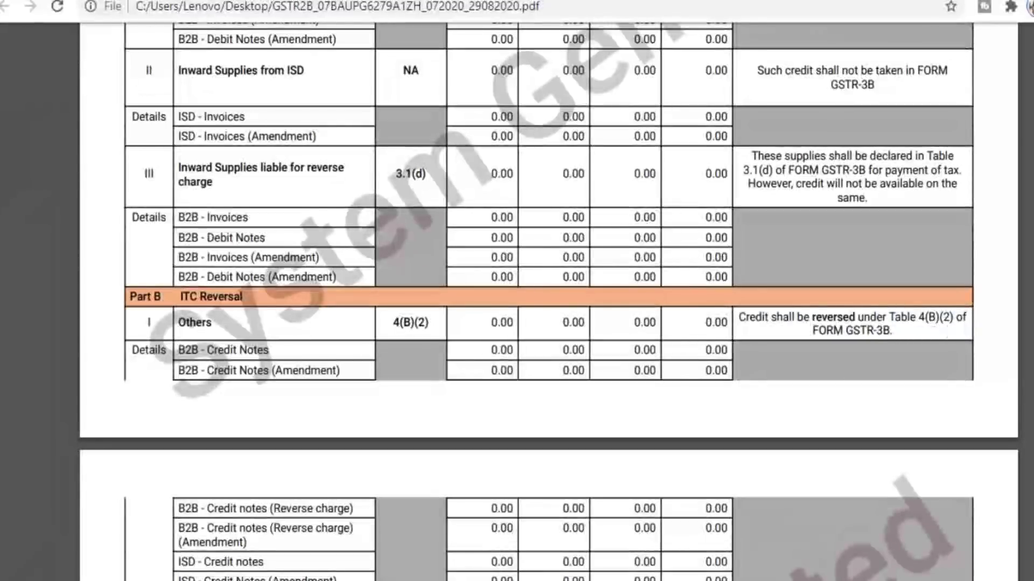
scroll(947, 331, down, 8)
scroll(549, 301, down, 2)
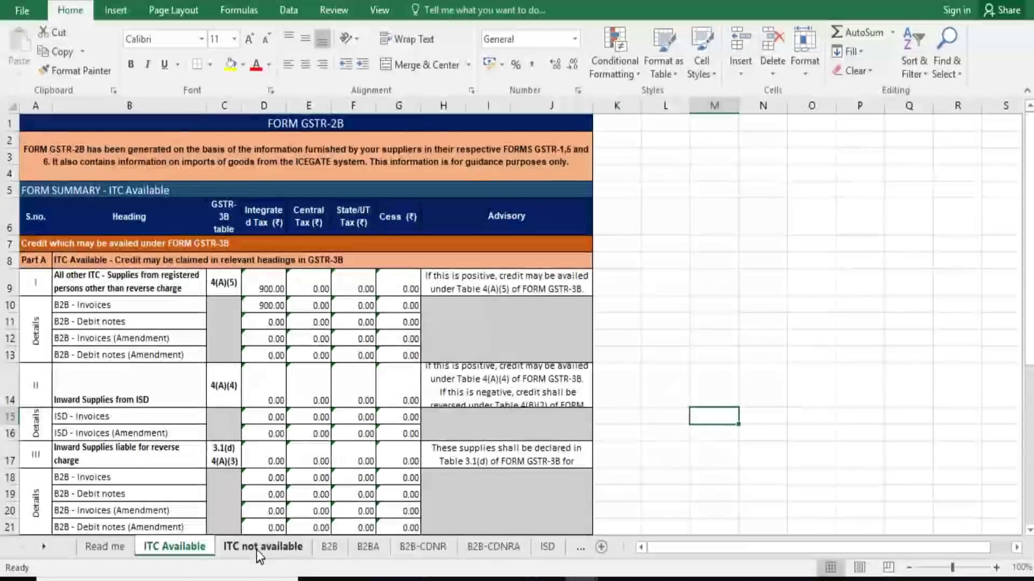
- Go through the GSTR-2B Excel workbook's sheets one after another, from ITC not available through B2B, B2BA, credit/debit notes and ISD to IMPGSEZ
click(261, 546)
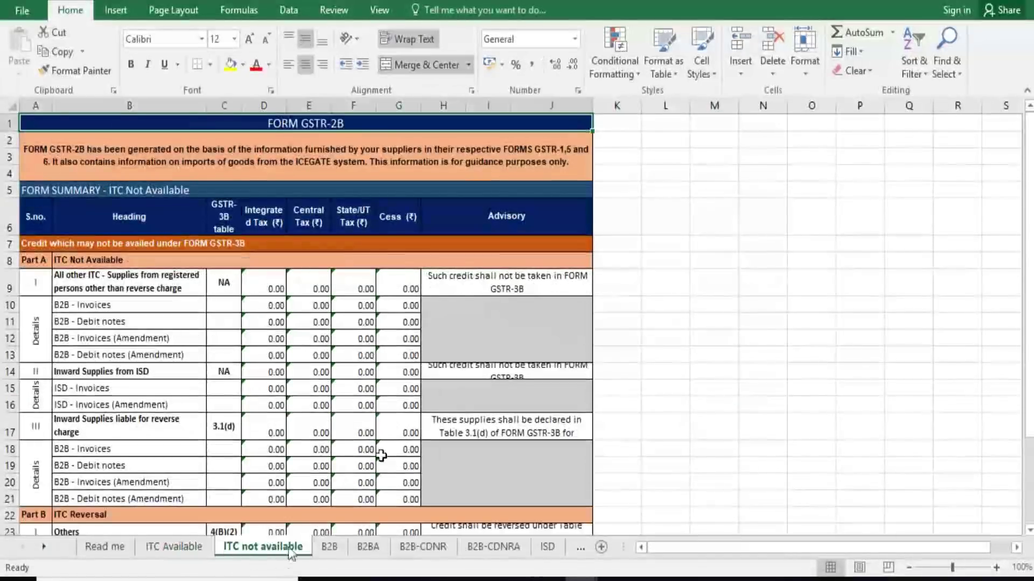
click(329, 547)
click(368, 547)
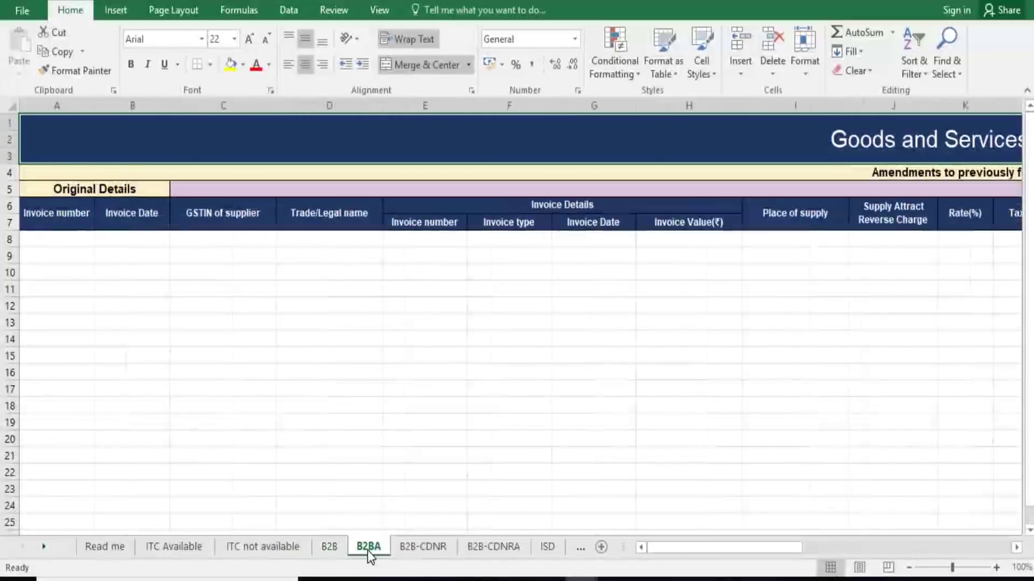
click(424, 547)
click(509, 553)
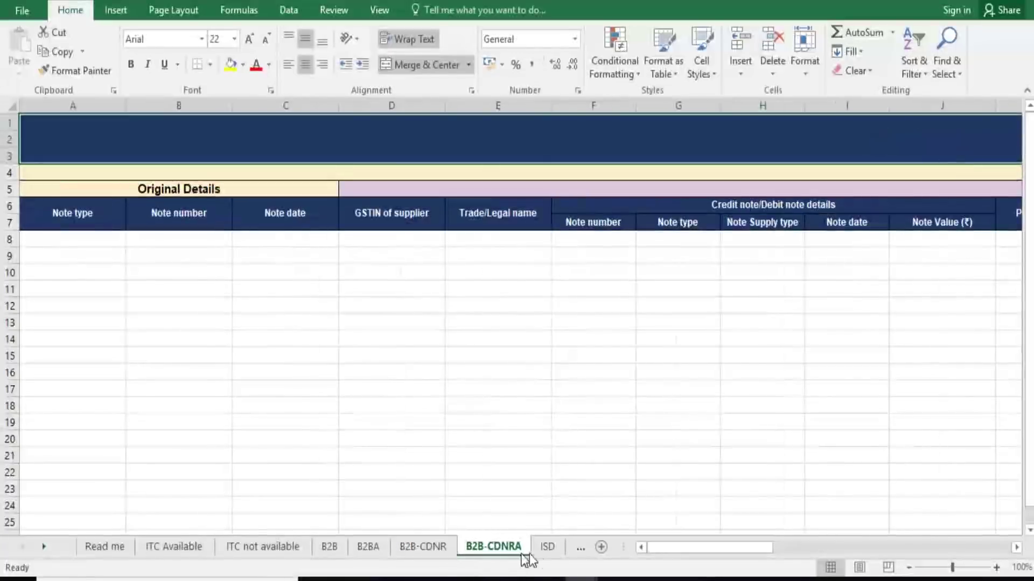
click(549, 554)
click(579, 552)
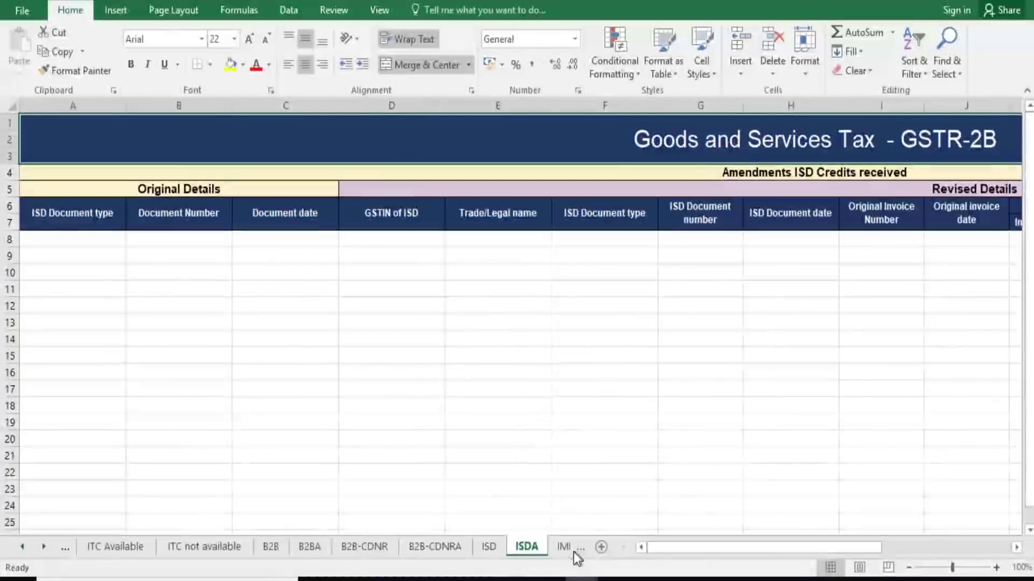
click(580, 549)
click(577, 548)
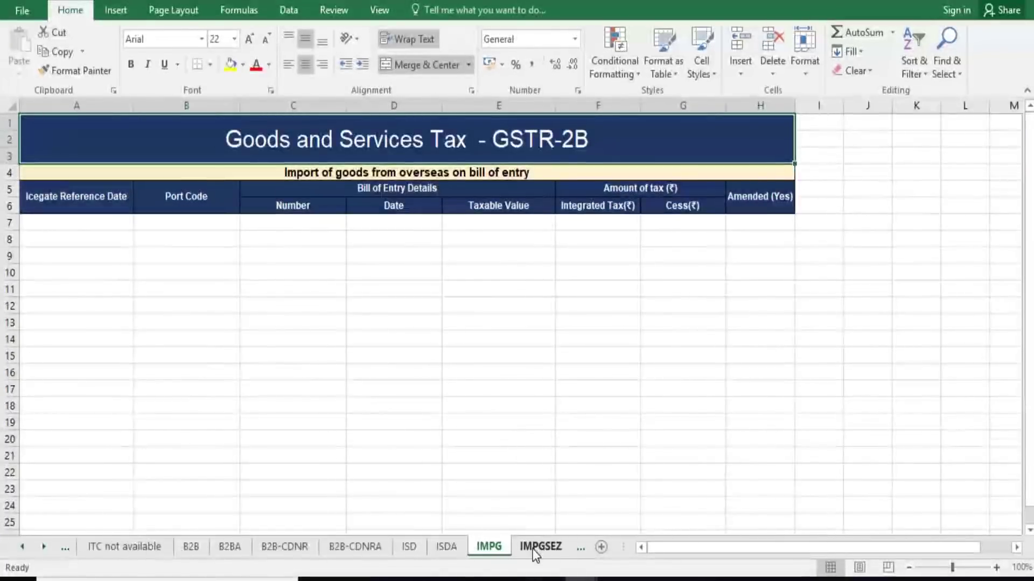
click(385, 546)
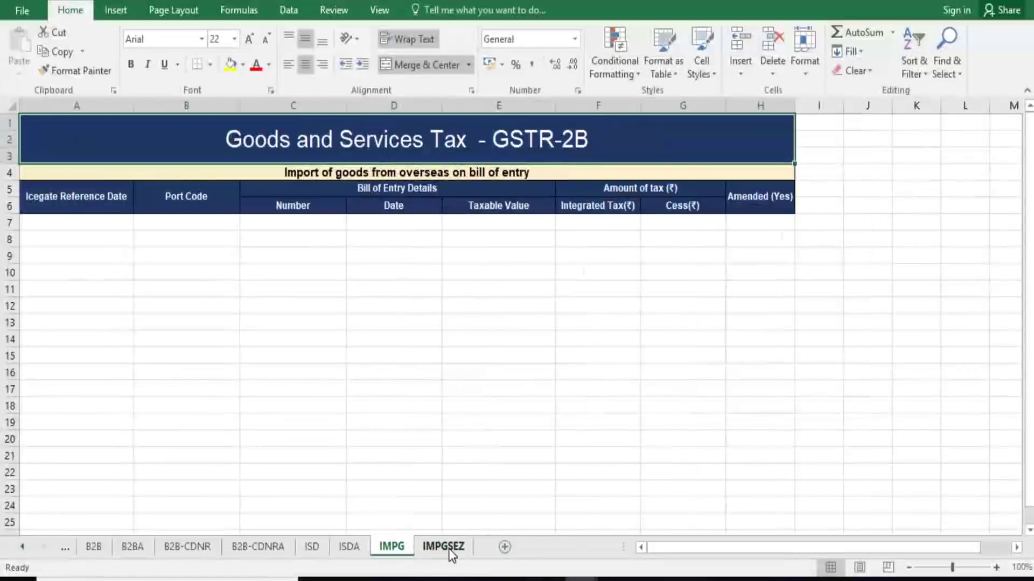
click(447, 548)
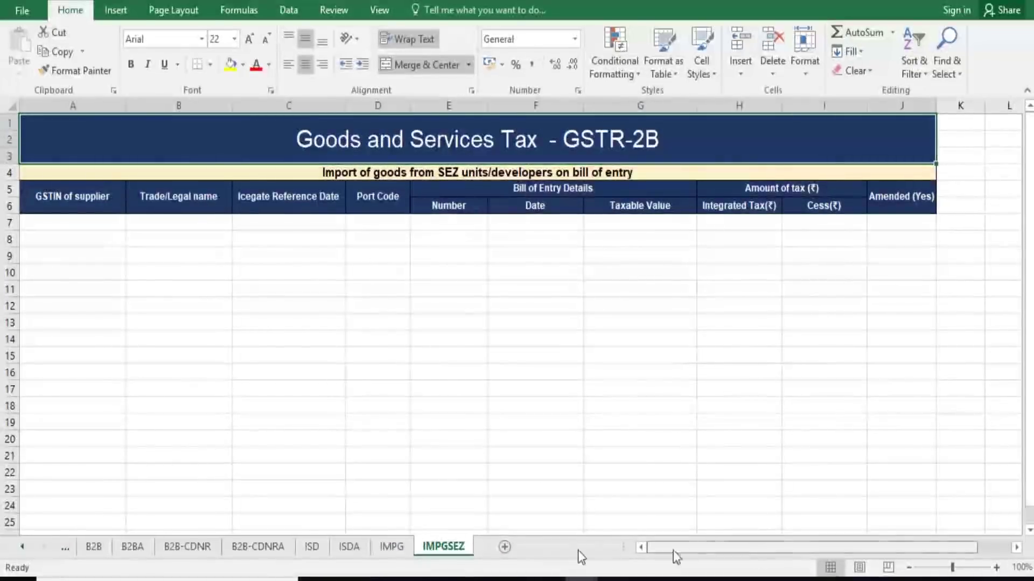
click(470, 326)
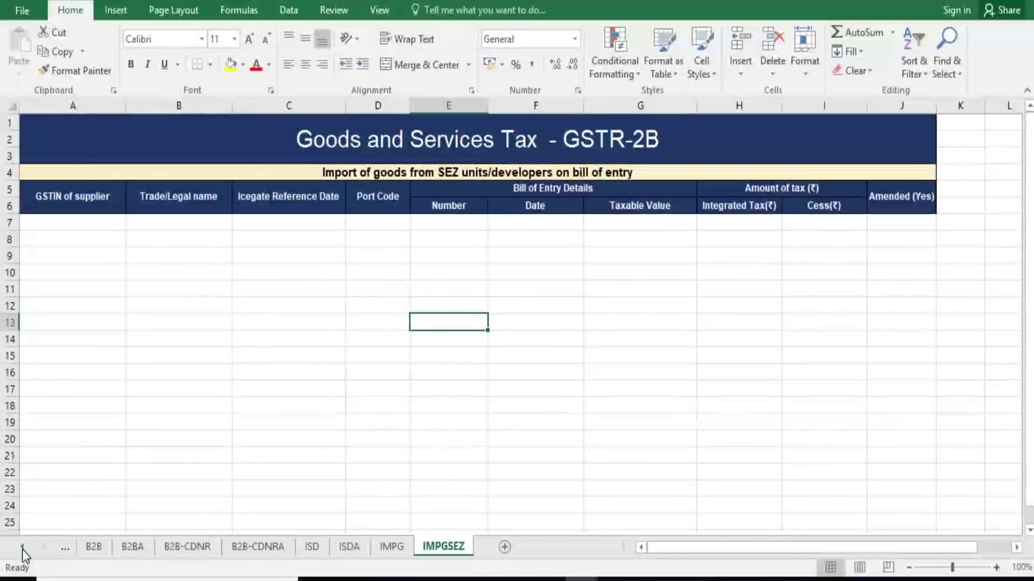
- View the workbook's B2B-CDNRA sheet again, return to the ITC Available sheet and open the Read me sheet
click(263, 548)
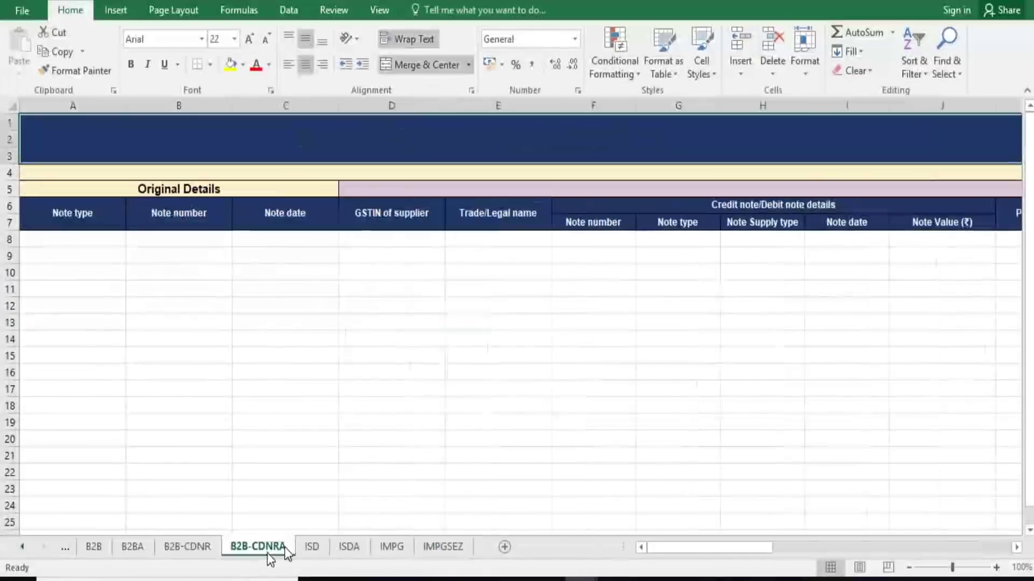
click(27, 547)
click(25, 548)
click(154, 548)
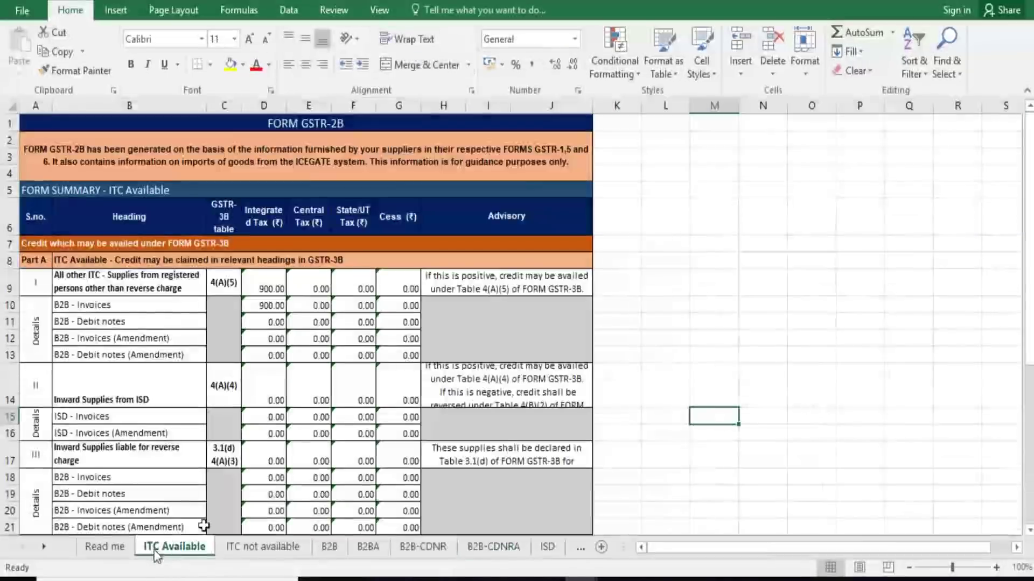
click(105, 547)
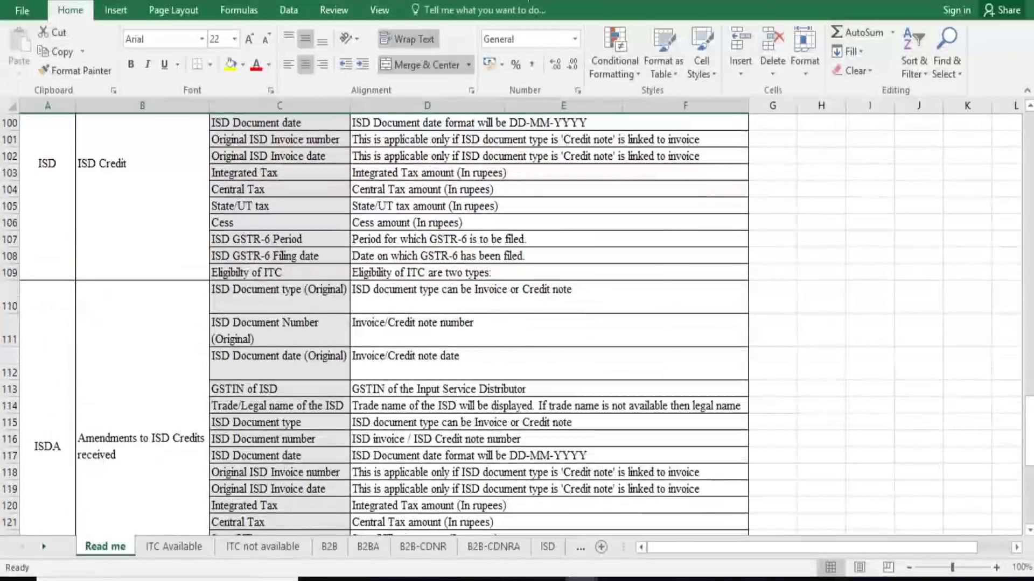
- Switch to the GST portal in the browser, view the advisory on GSTR-2B cut-off dates and close it
key(alt+Tab)
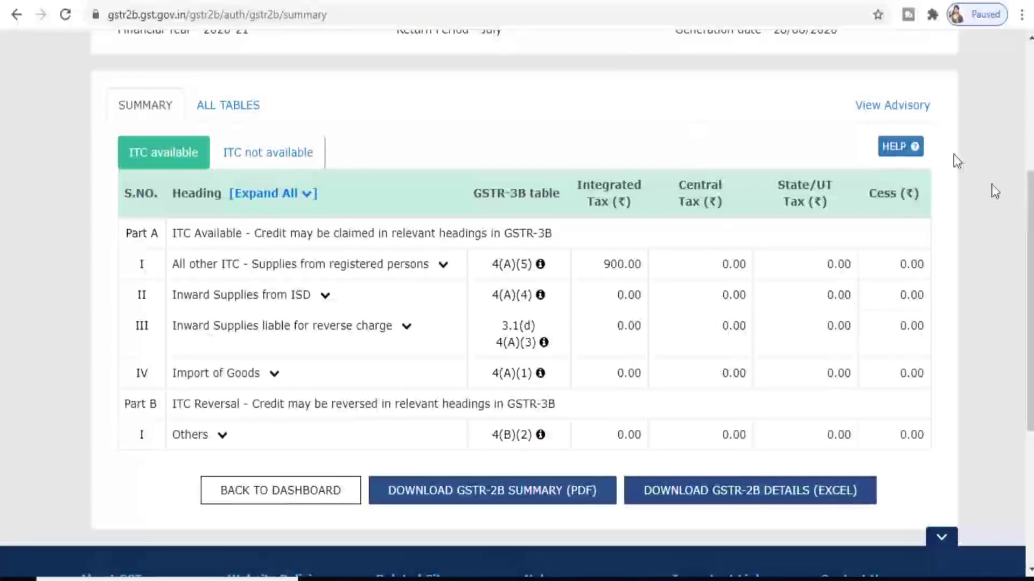
click(894, 106)
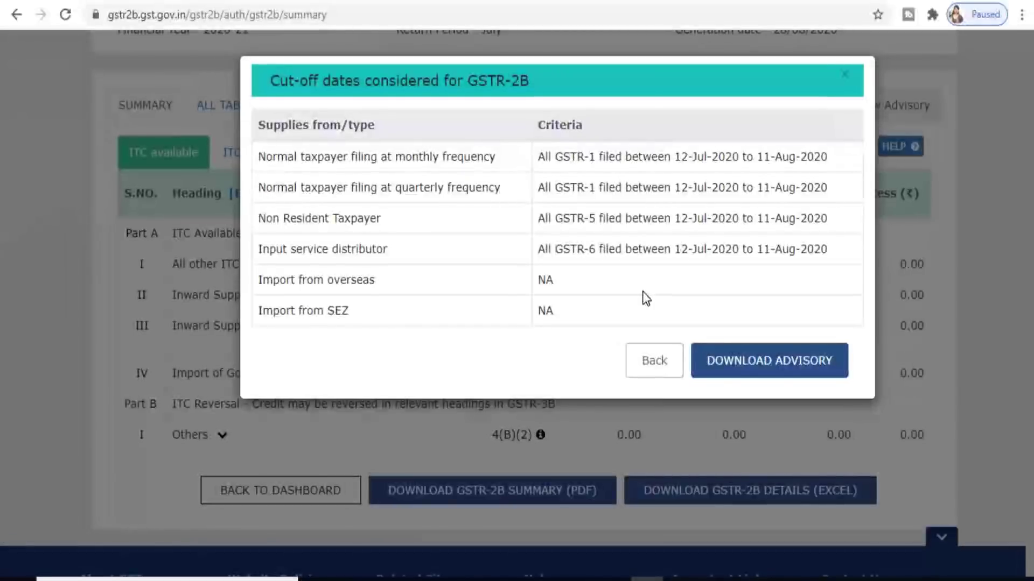
click(659, 359)
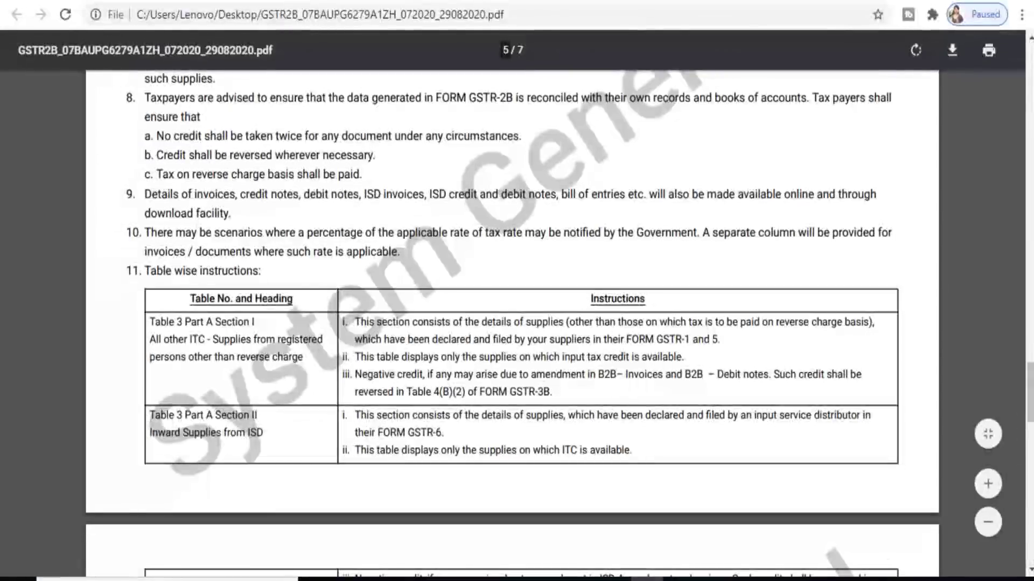
- Find the Instructions section in the GSTR-2B PDF and read the terms used and the Important Advisory
scroll(512, 323, up, 5)
scroll(512, 323, up, 10)
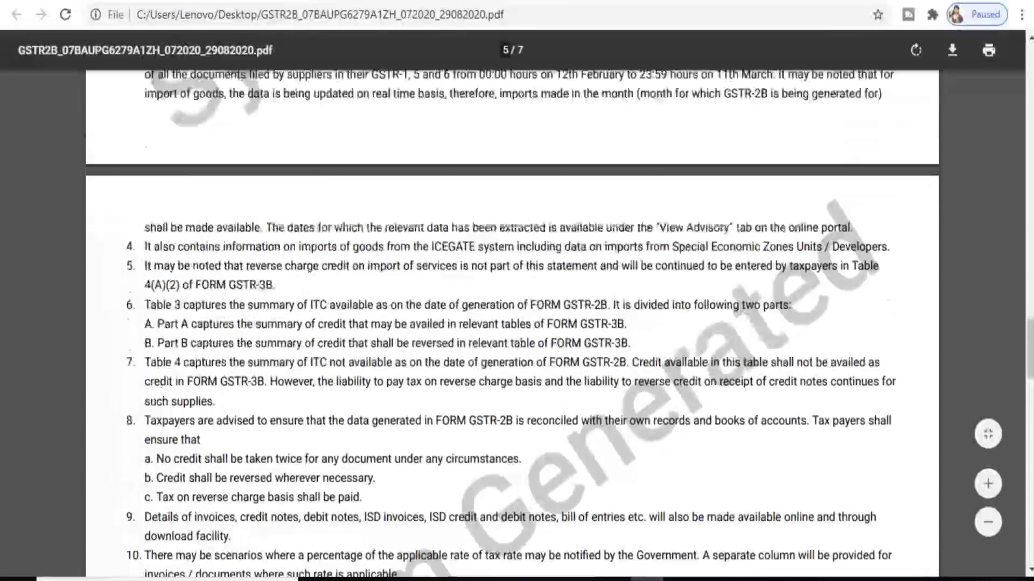
scroll(289, 291, down, 3)
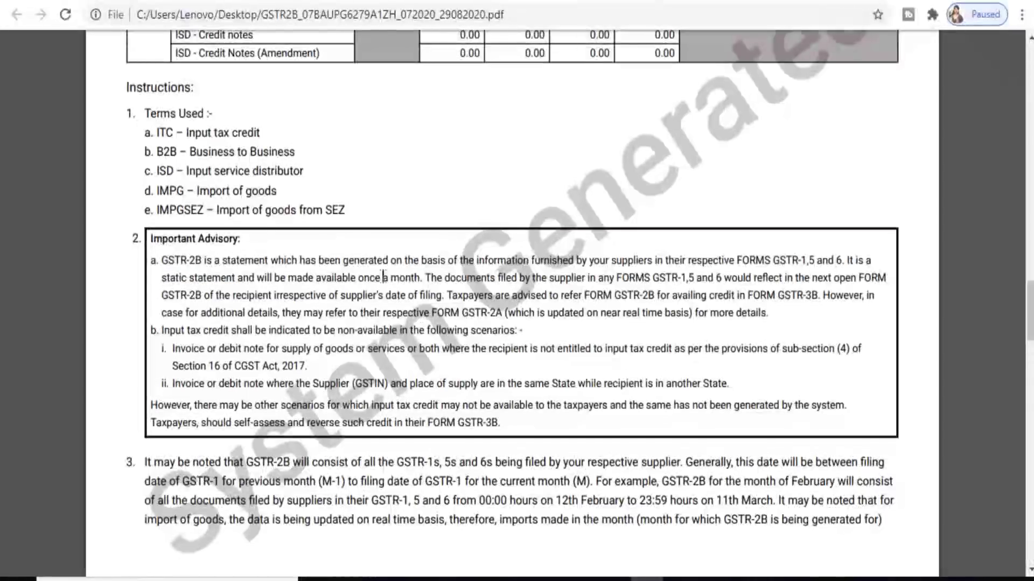
drag(414, 278, 883, 520)
click(883, 519)
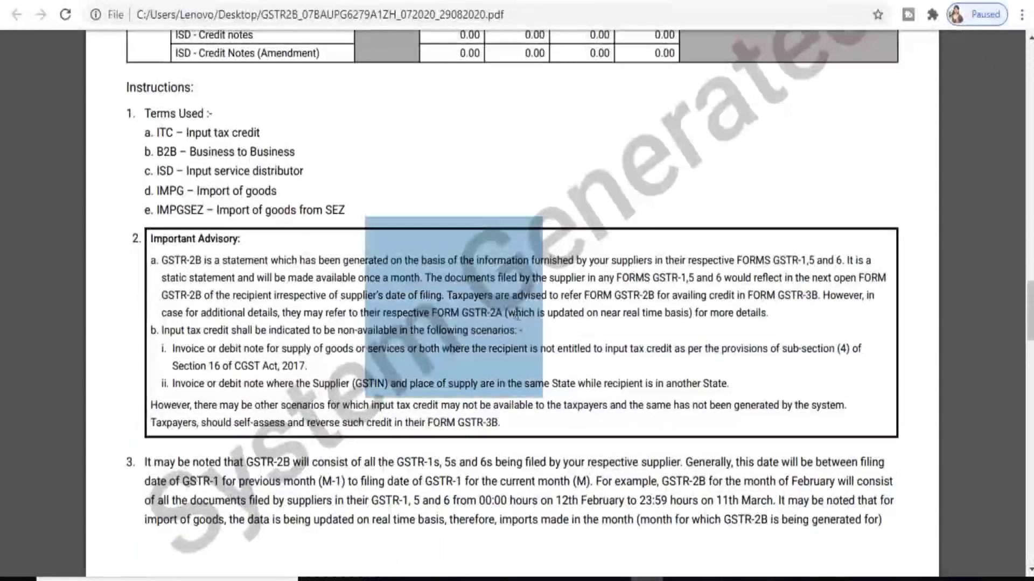
- Read the remaining PDF instructions from point 3 through the table-wise instructions to Table 4 Part B Section I
scroll(512, 302, down, 5)
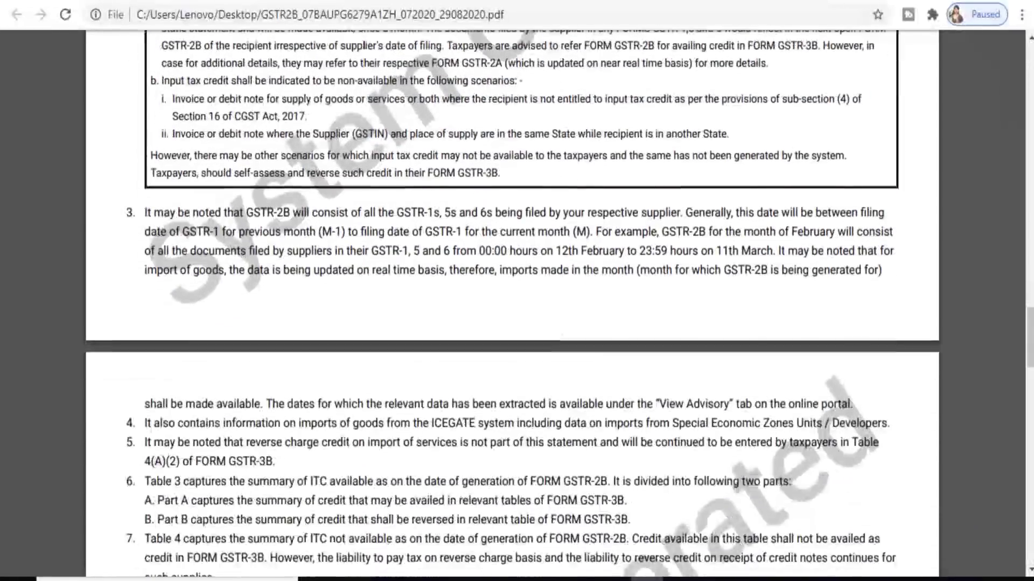
scroll(512, 302, down, 8)
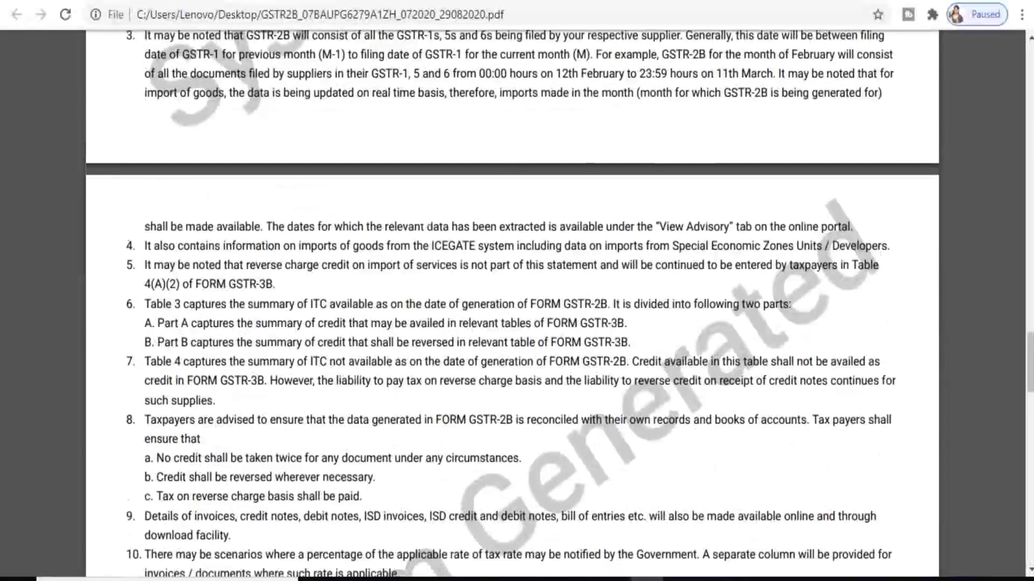
scroll(511, 301, down, 10)
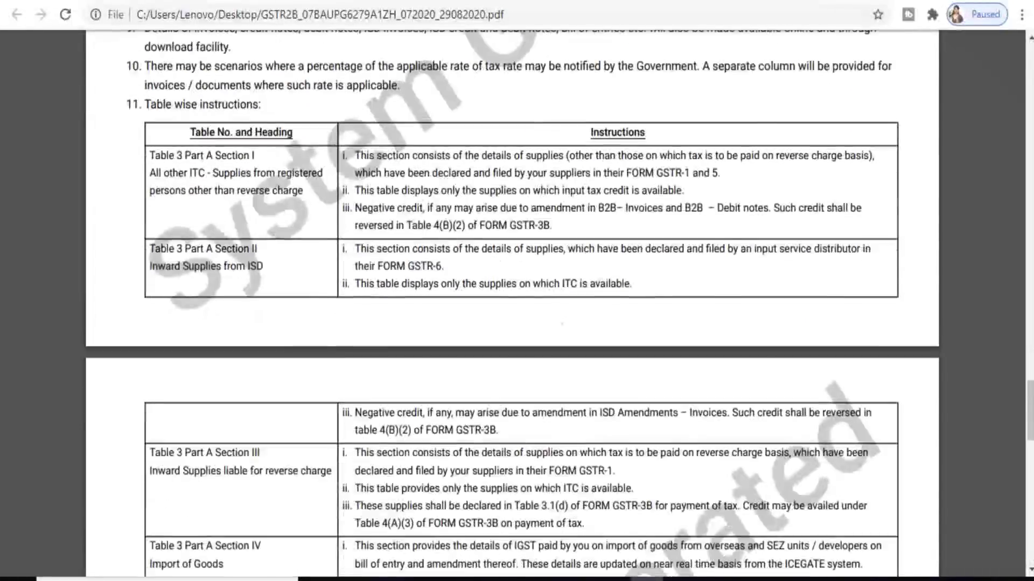
scroll(512, 301, down, 10)
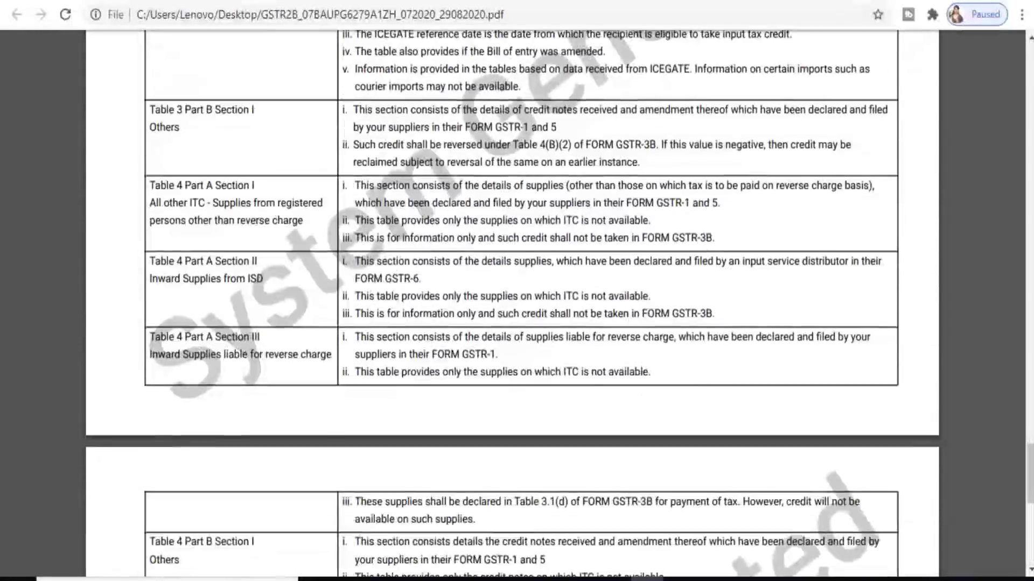
scroll(512, 301, down, 3)
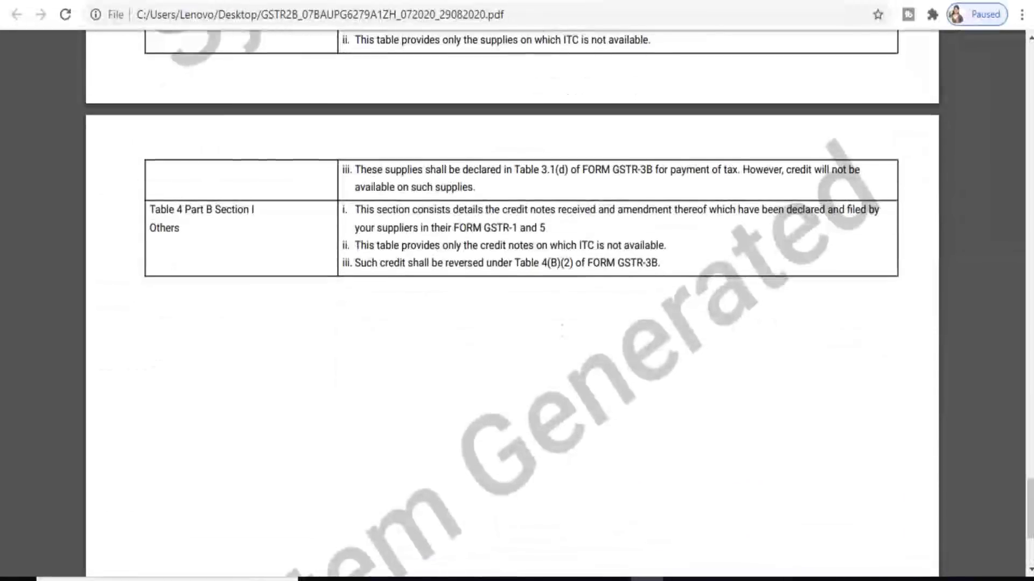
- Return through the PDF's ITC Not Available Summary to Part A of the ITC available table
scroll(511, 301, up, 20)
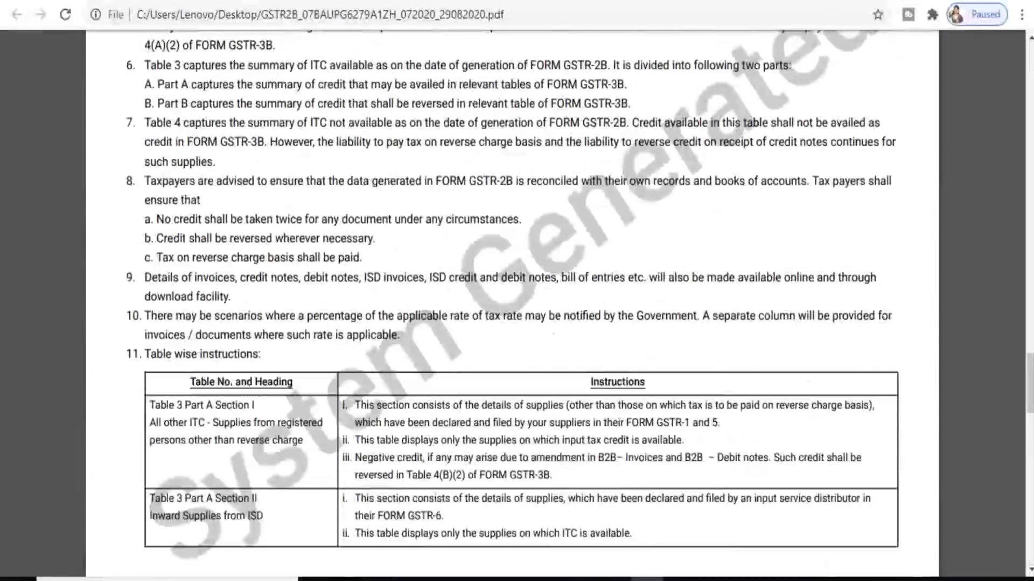
scroll(512, 301, up, 20)
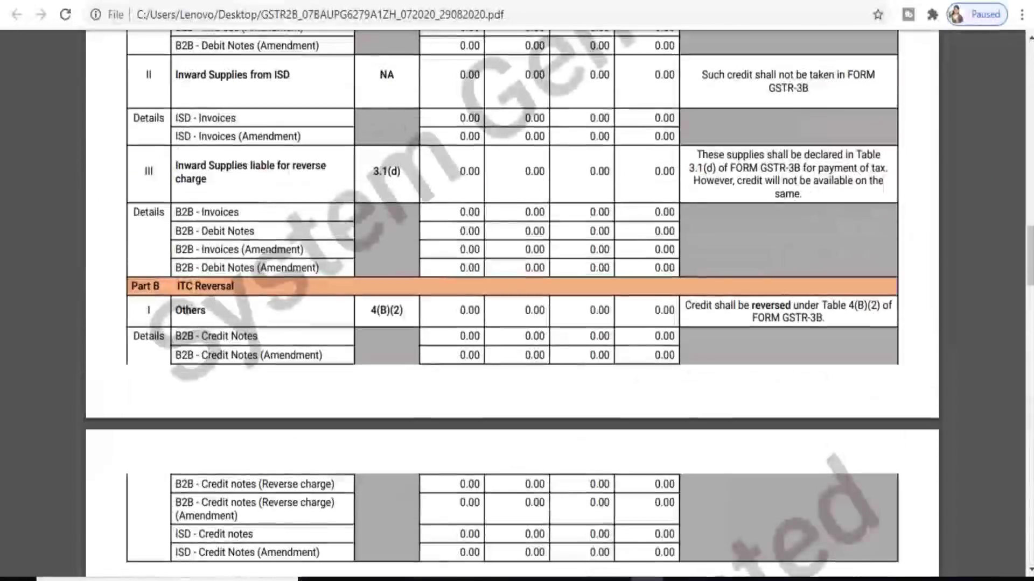
scroll(511, 301, up, 7)
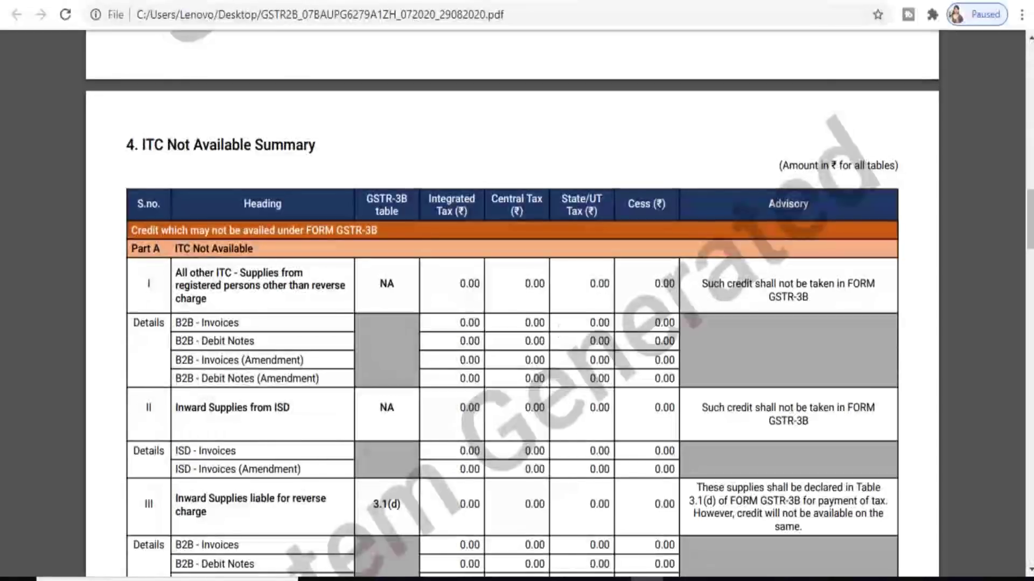
scroll(511, 323, up, 10)
scroll(554, 334, up, 7)
scroll(554, 333, down, 4)
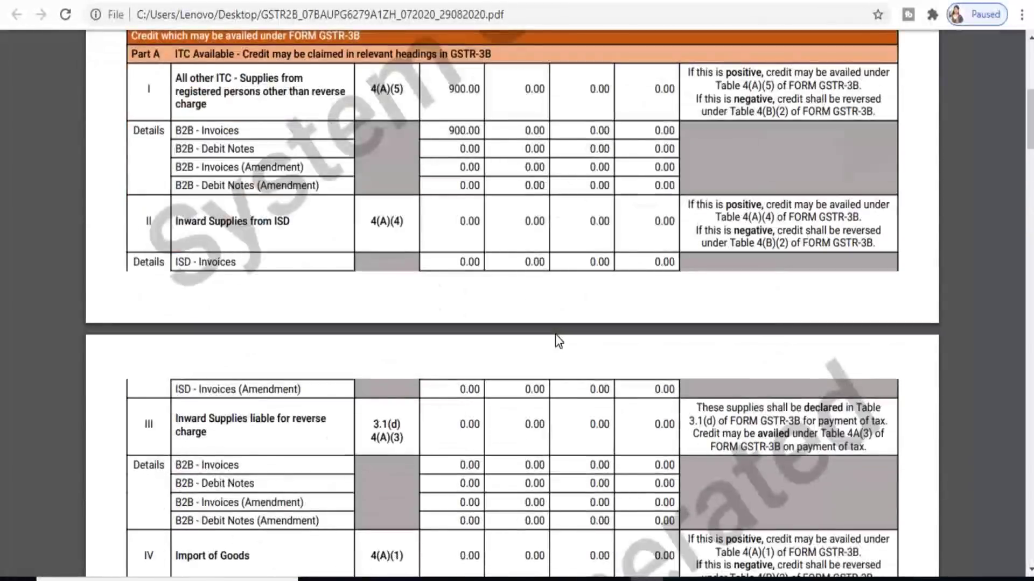